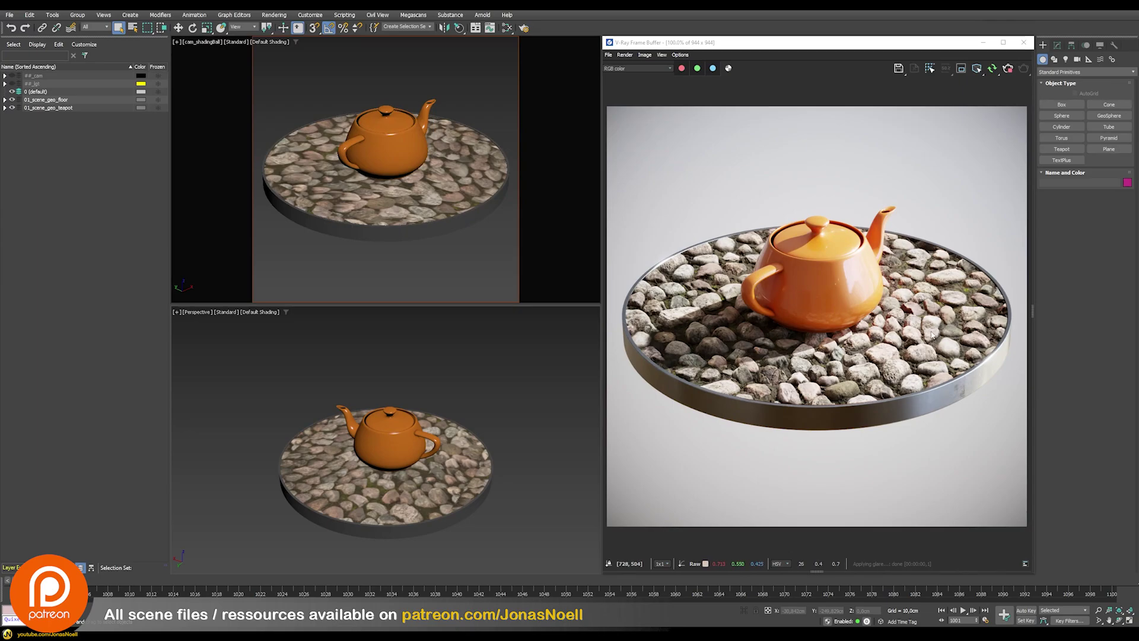
Step: Examine the cobblestone floor to the side of the teapot up close in the rendered image
scroll(676, 275, "up", 1)
middle_click_drag(807, 213, 935, 229)
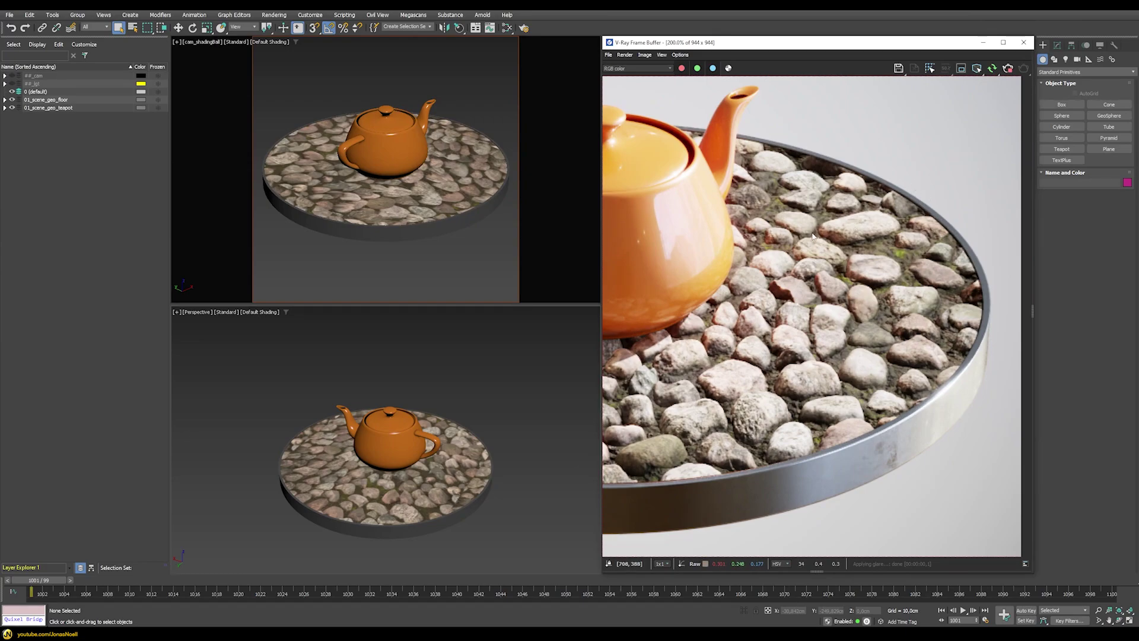
scroll(883, 237, "down", 1)
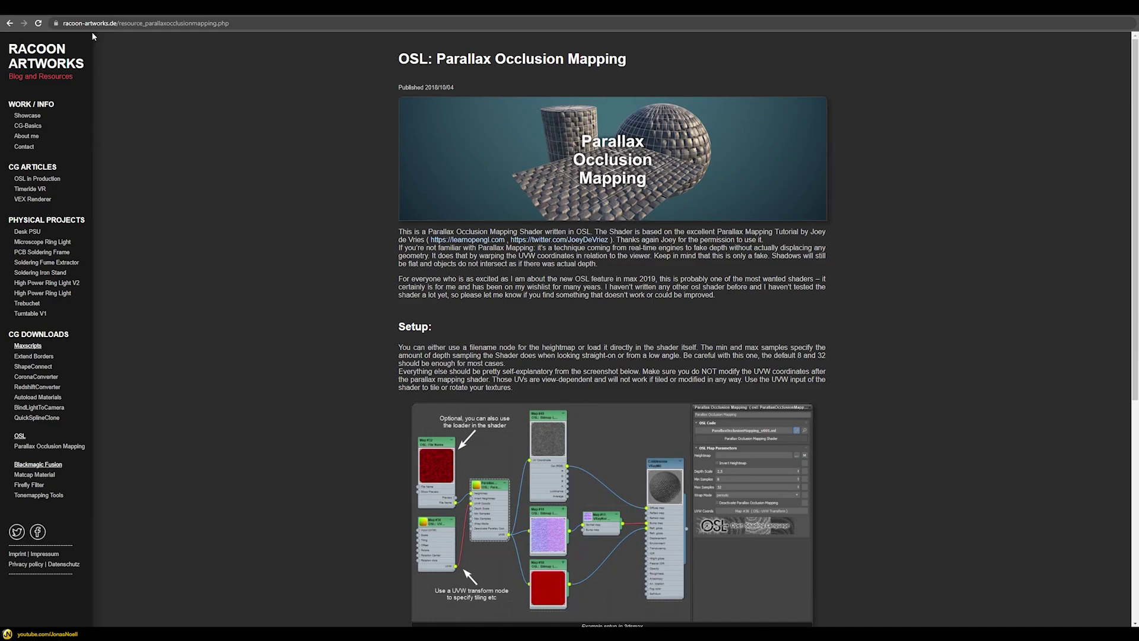
Step: Read through the OSL Parallax Occlusion Mapping shader page on the Racoon Artworks site, including its setup, known issues and download sections
scroll(355, 237, "down", 6)
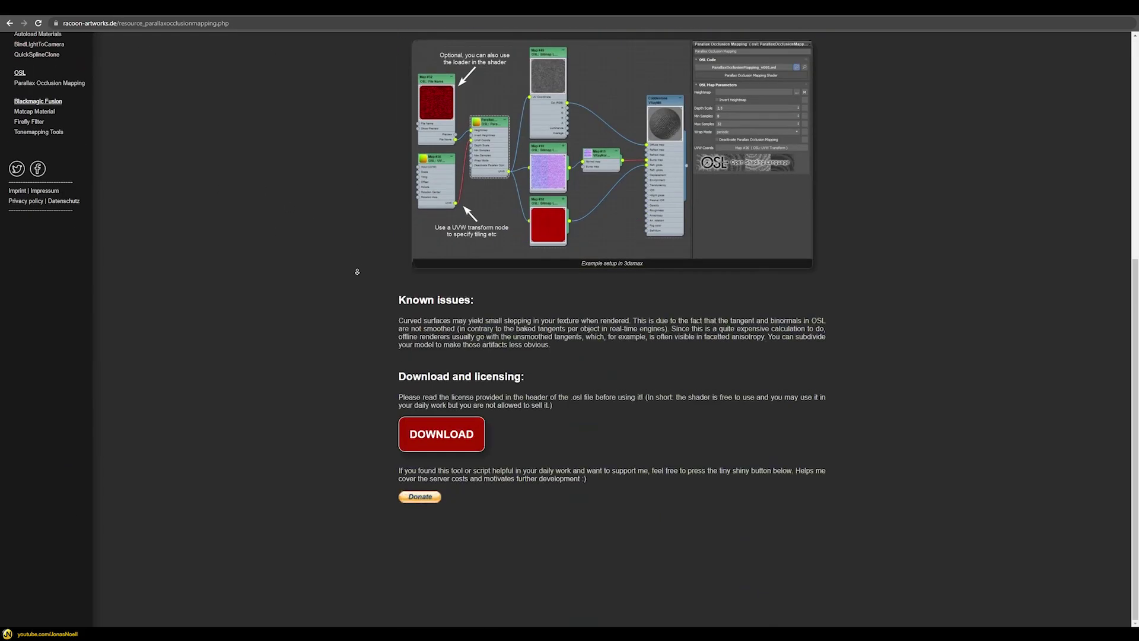
scroll(356, 178, "up", 5)
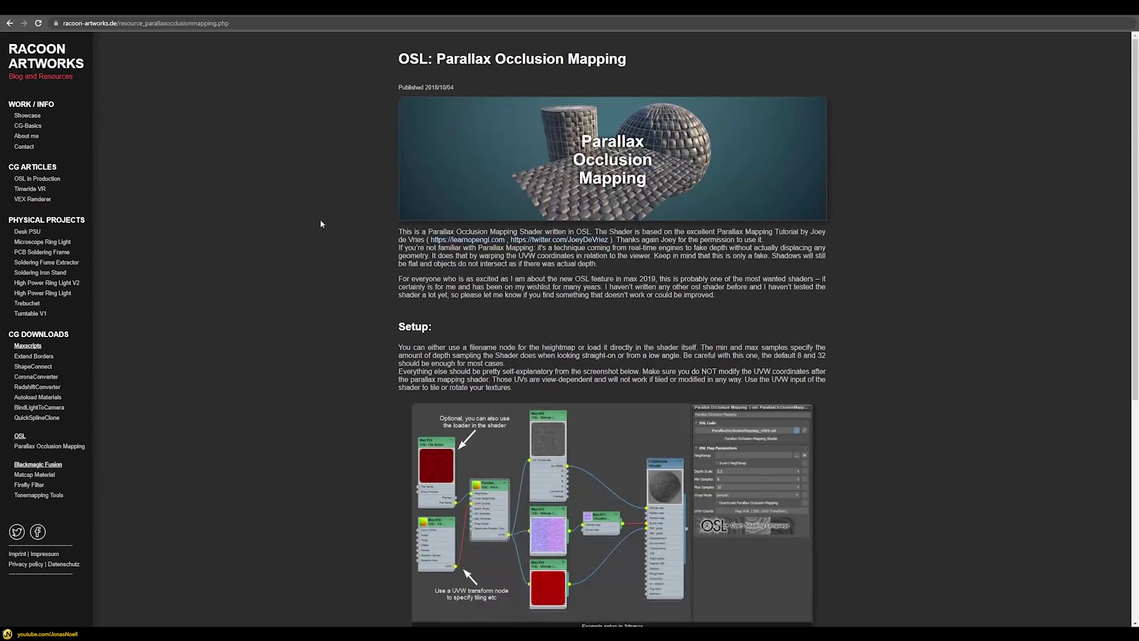
scroll(314, 218, "down", 4)
scroll(314, 220, "up", 4)
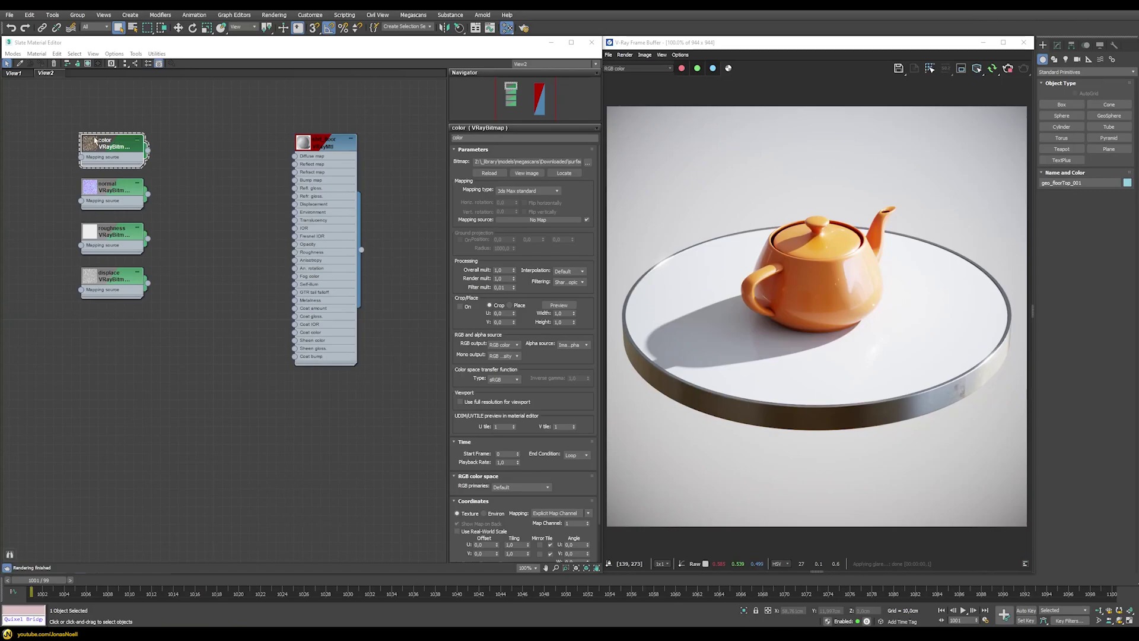
Step: Examine the settings of the color, normal, roughness and displace bitmaps, including their color space transfer function
left_click(115, 189)
left_click(115, 234)
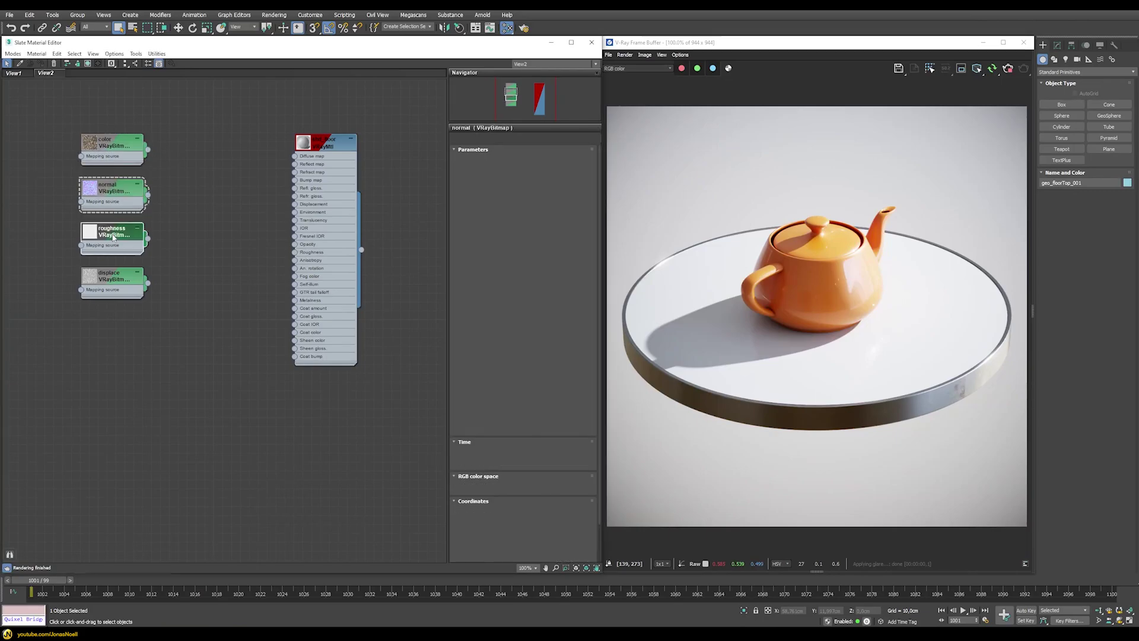
left_click(116, 280)
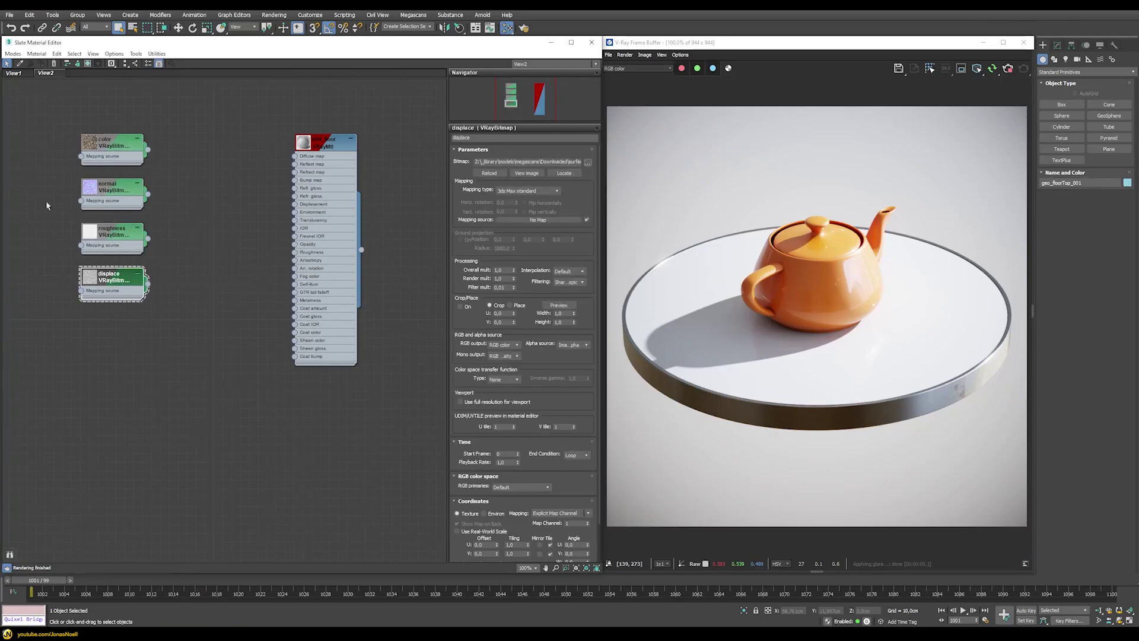
left_click(95, 164)
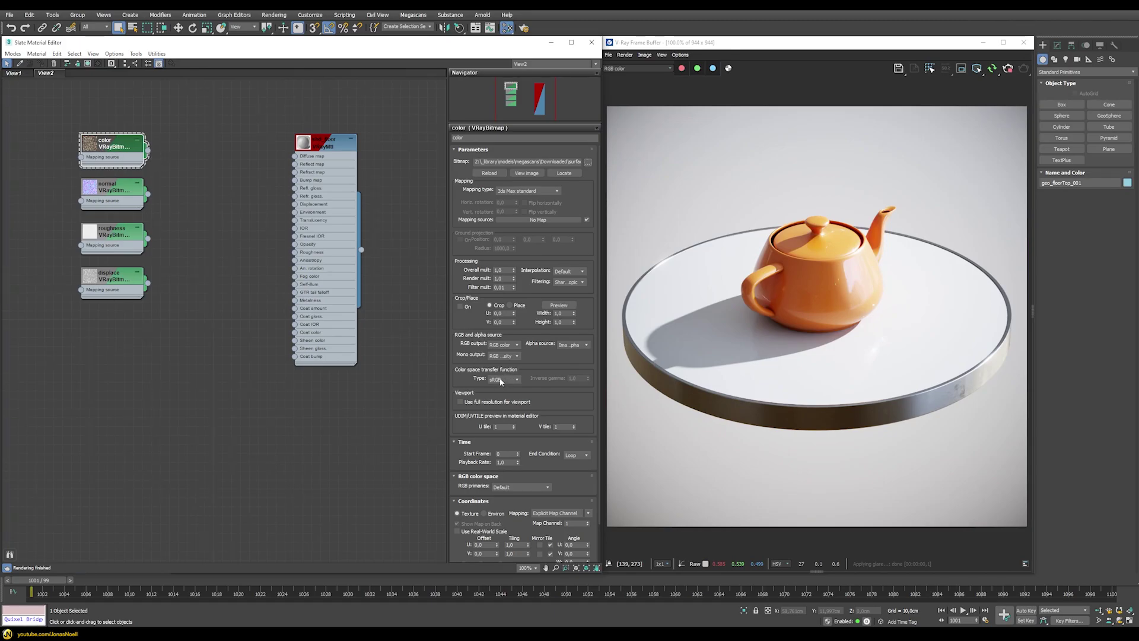
left_click(109, 194)
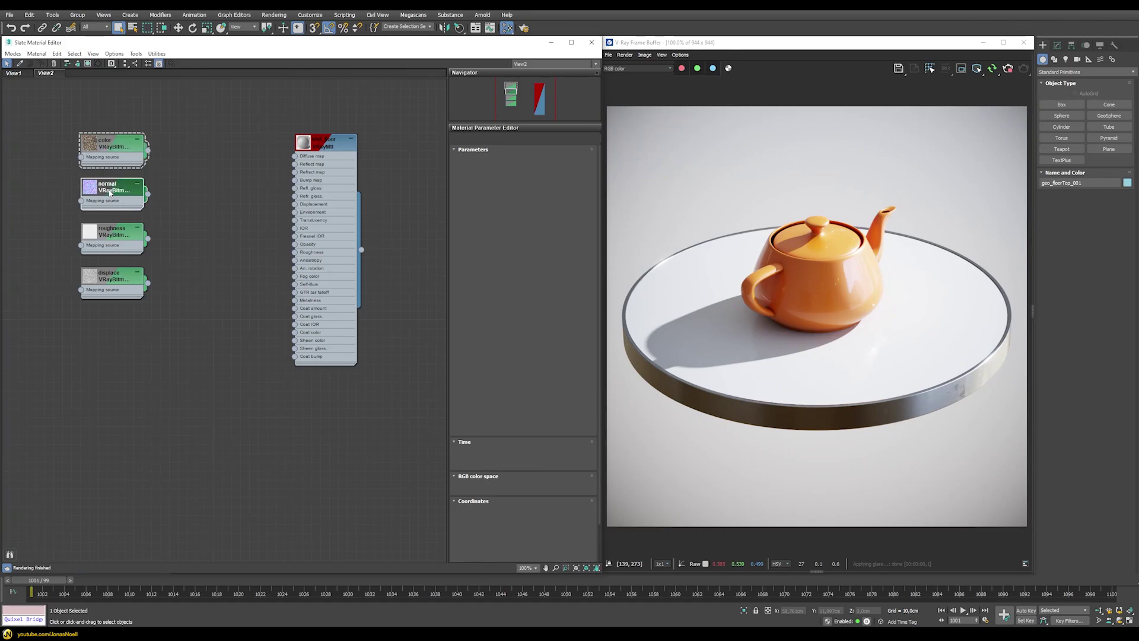
left_click(119, 236)
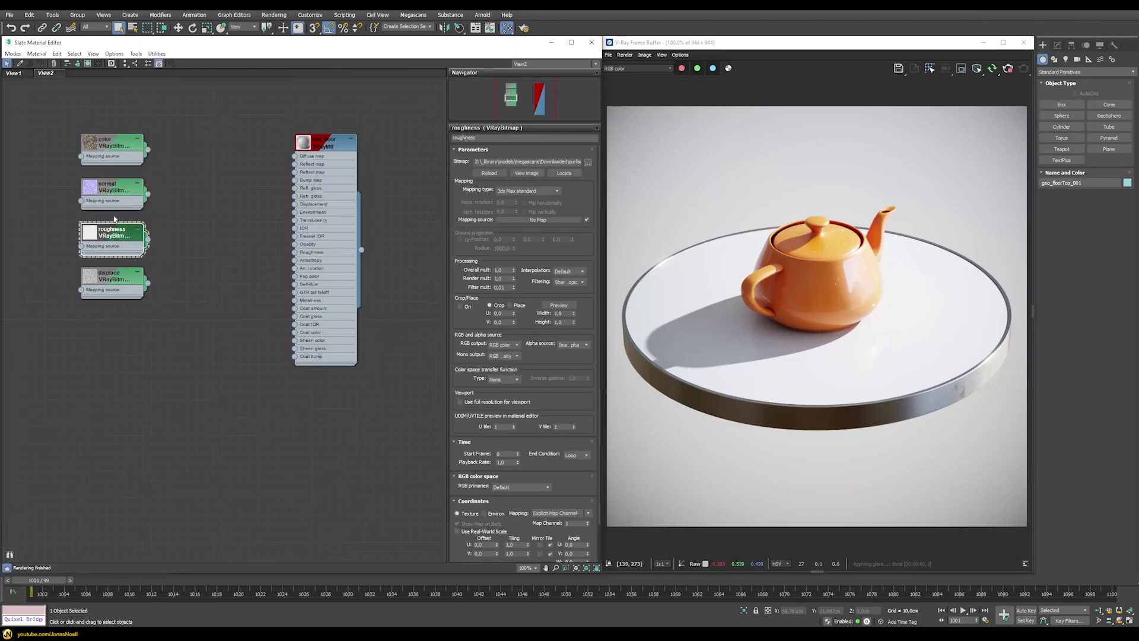
left_click(122, 281)
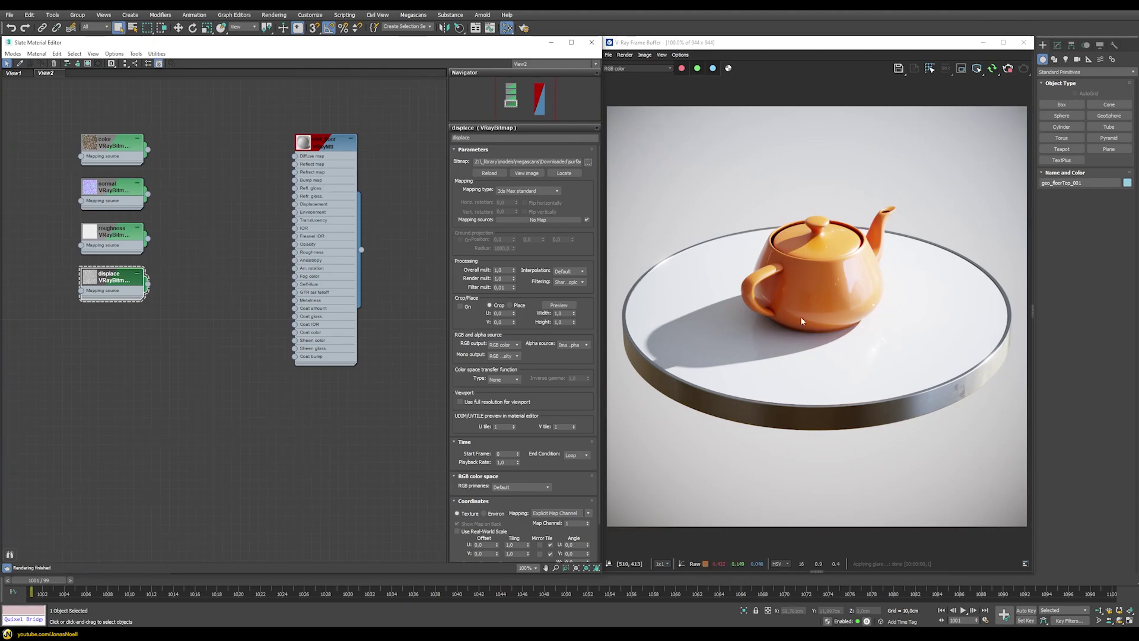
left_click(118, 144)
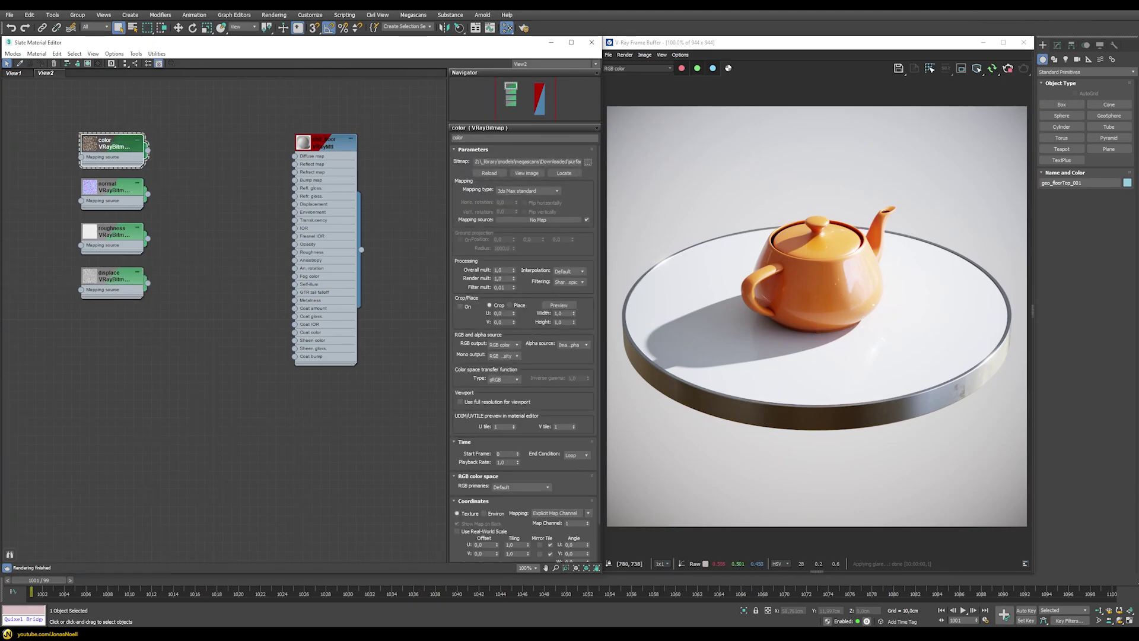
Step: Wire the color bitmap to shd_floor's diffuse map and the roughness bitmap to its reflection roughness, with the BRDF set to use roughness
left_click(323, 143)
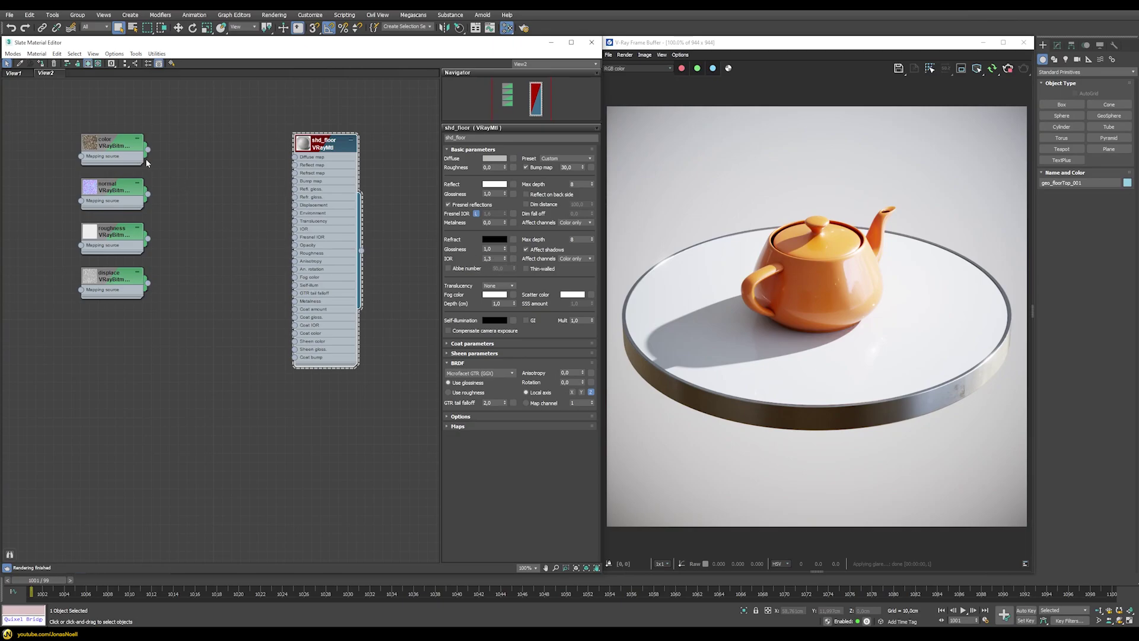
left_click_drag(148, 150, 295, 156)
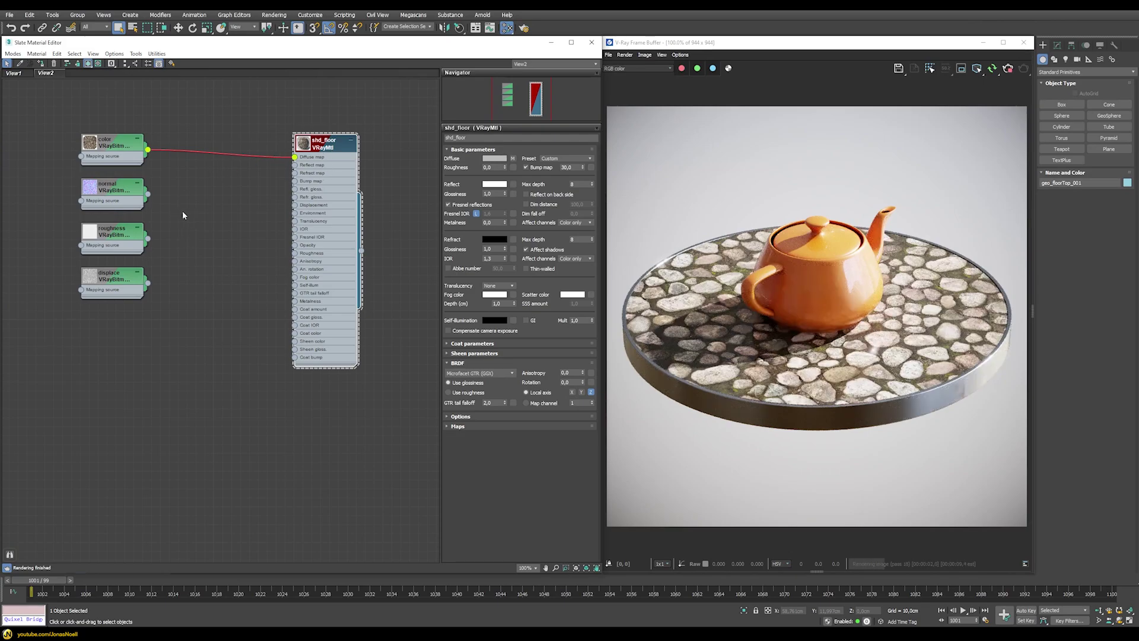
left_click(471, 397)
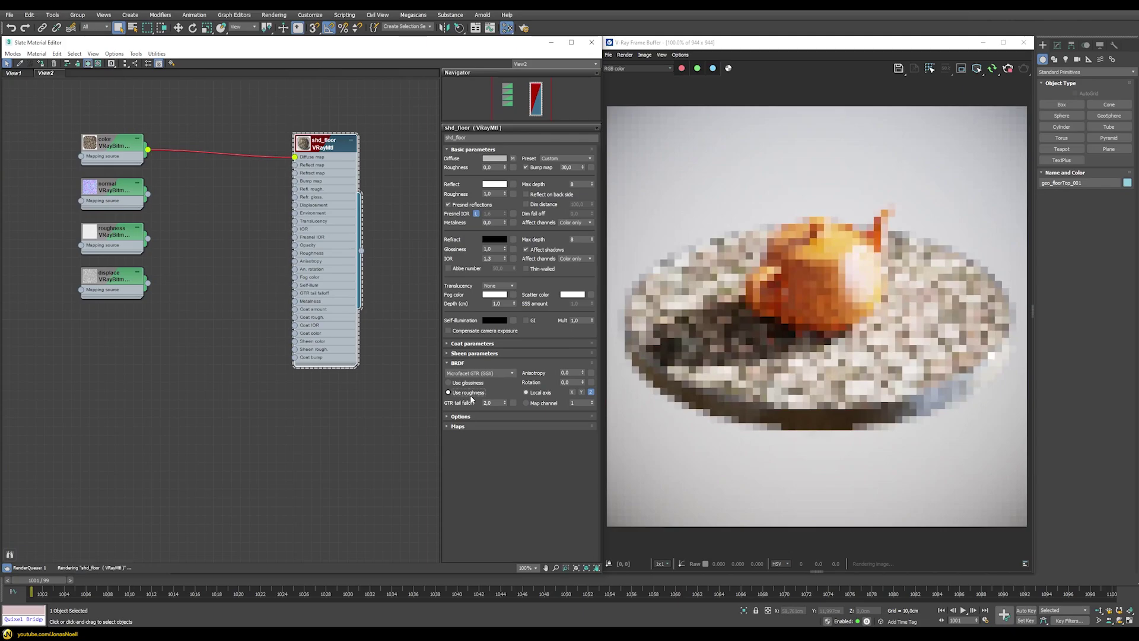
left_click_drag(148, 238, 512, 195)
left_click(278, 329)
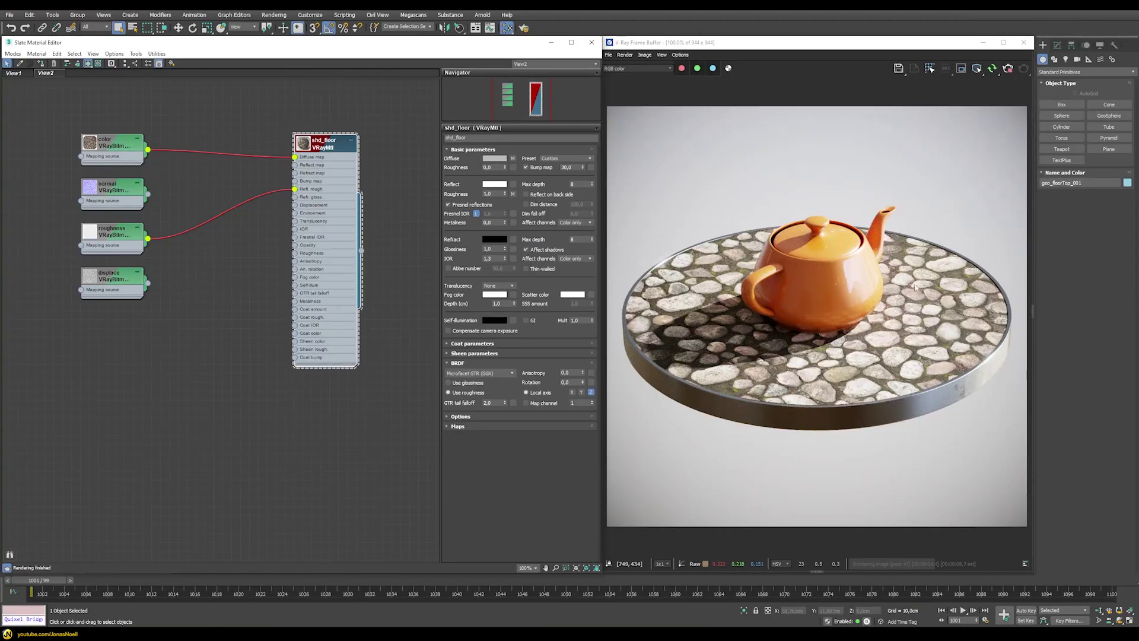
Step: Inspect the normal render element in the frame buffer and return to the RGB color channel
left_click(609, 68)
left_click(630, 140)
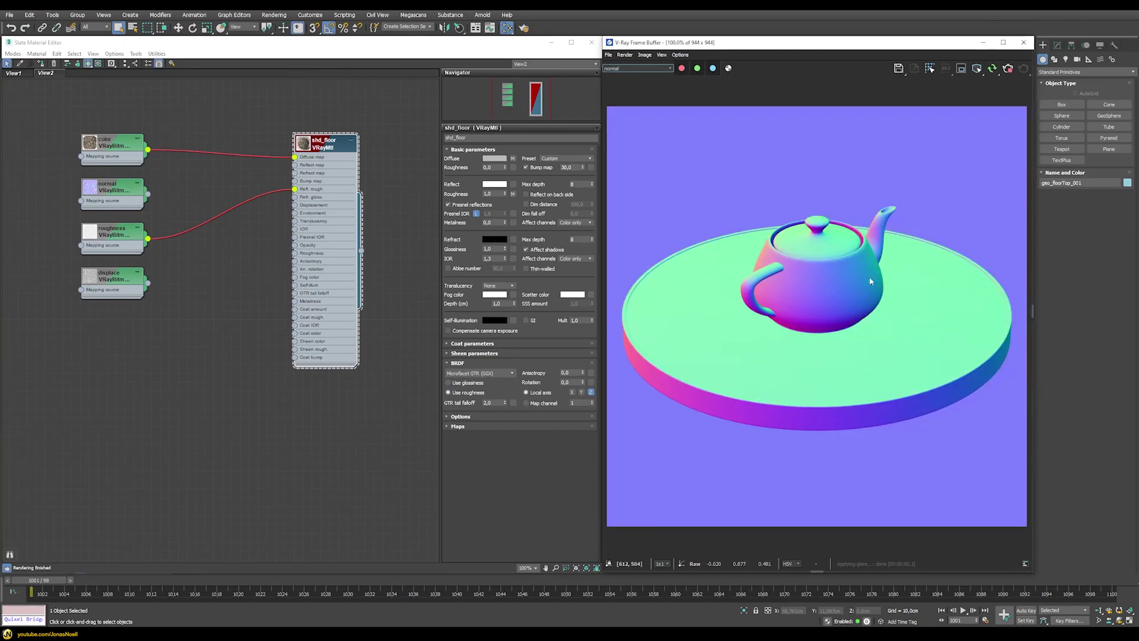
left_click(625, 68)
left_click(622, 76)
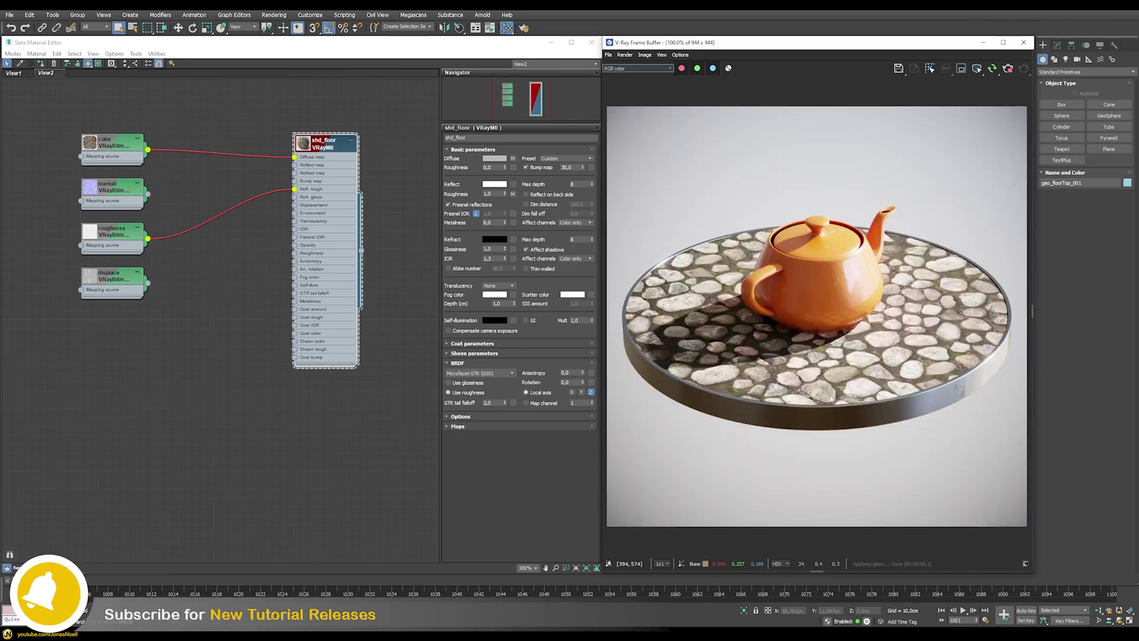
Step: Feed the normal bitmap into the Normal map input of a new VRayNormalMap placed beside it, with Flip green enabled
left_click_drag(147, 194, 185, 195)
mouse_move(207, 209)
mouse_move(279, 248)
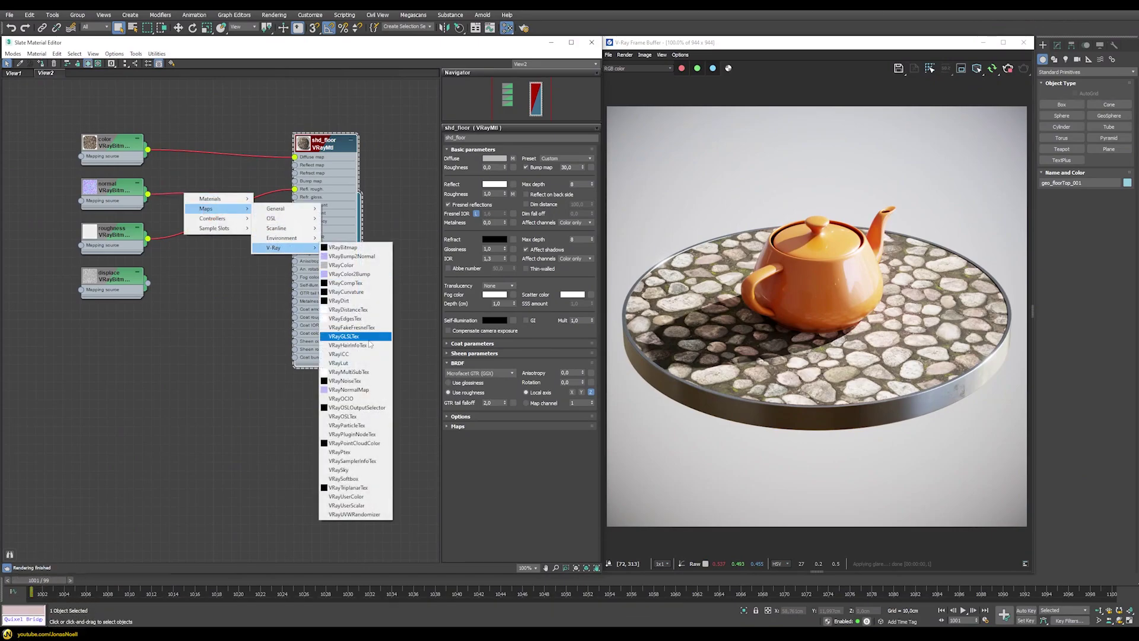
left_click(356, 390)
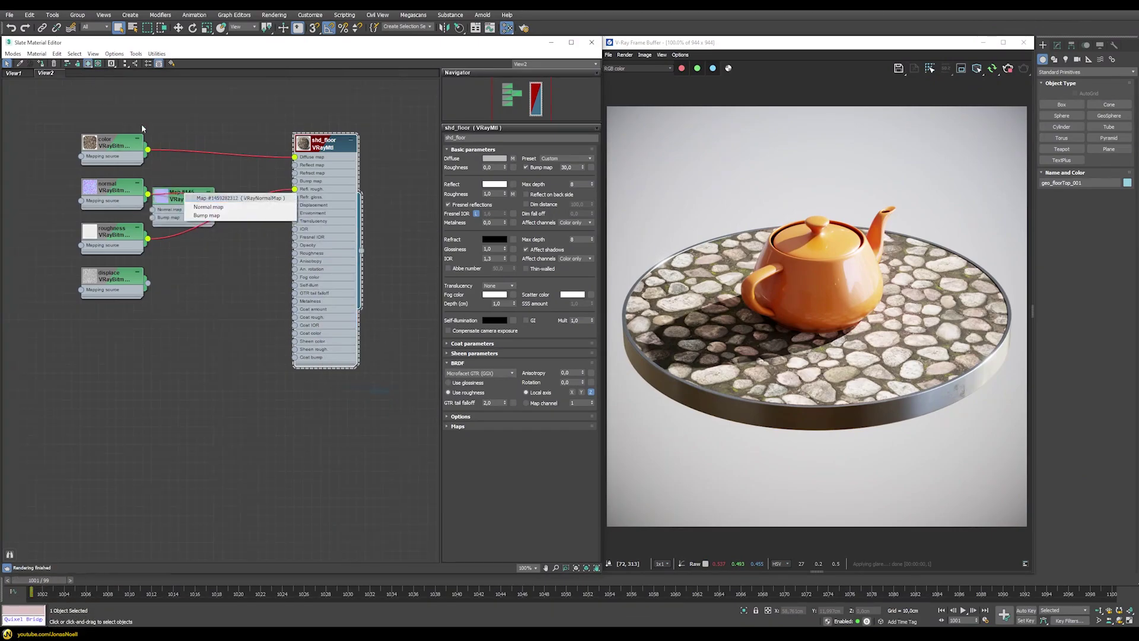
left_click(208, 207)
left_click_drag(181, 198, 209, 189)
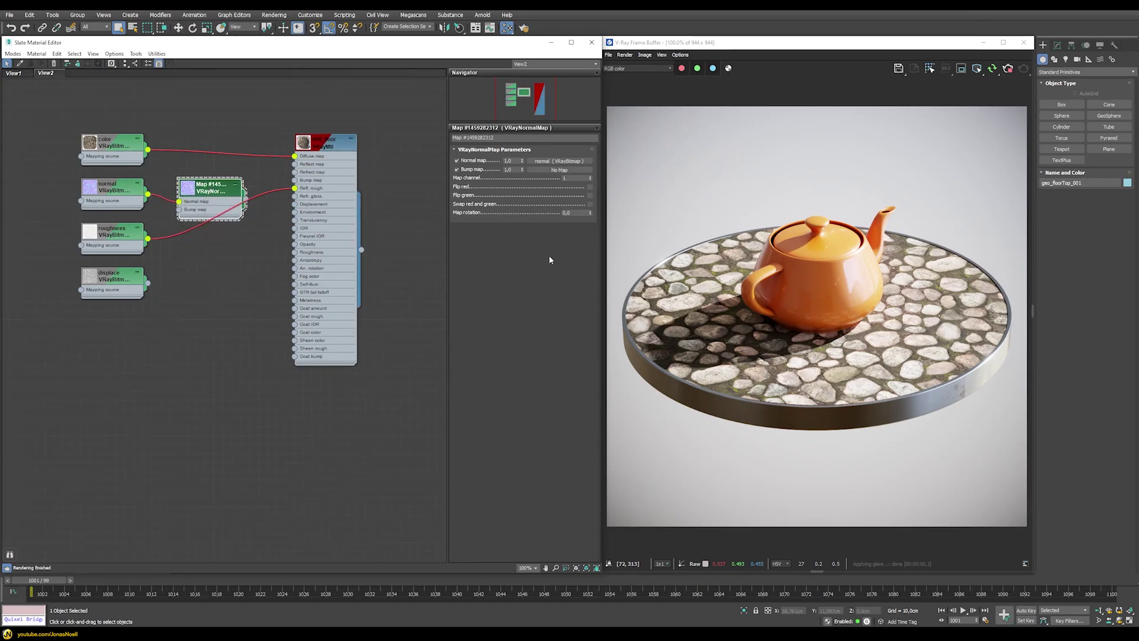
left_click(589, 195)
Step: Connect the VRayNormalMap to shd_floor's bump map and set the bump amount to 100
left_click_drag(245, 199, 294, 180)
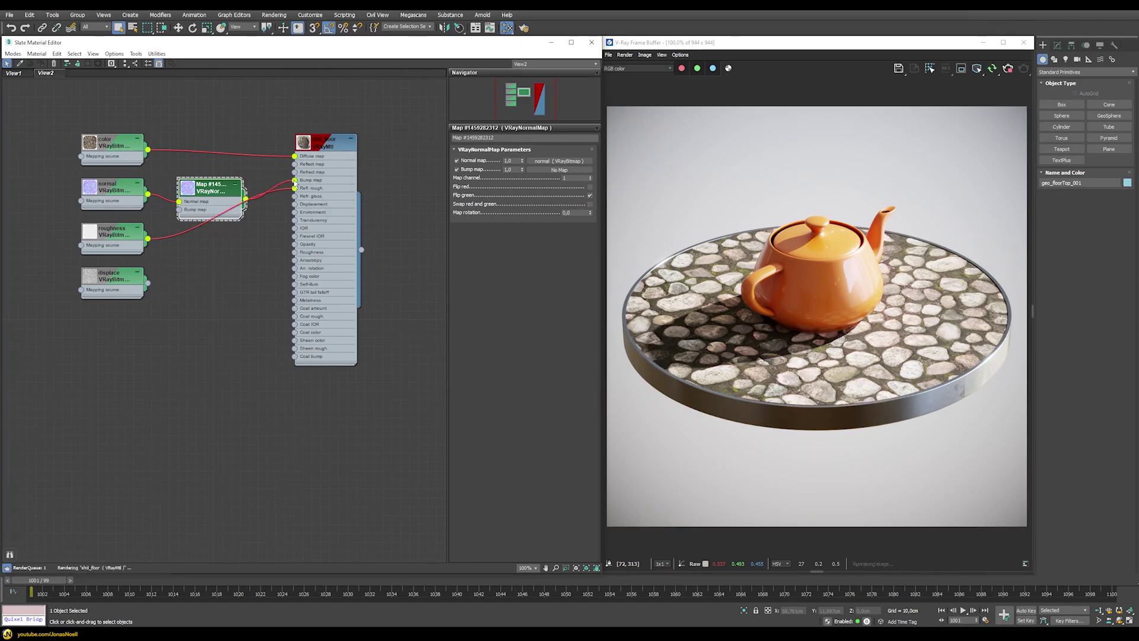
double_click(329, 148)
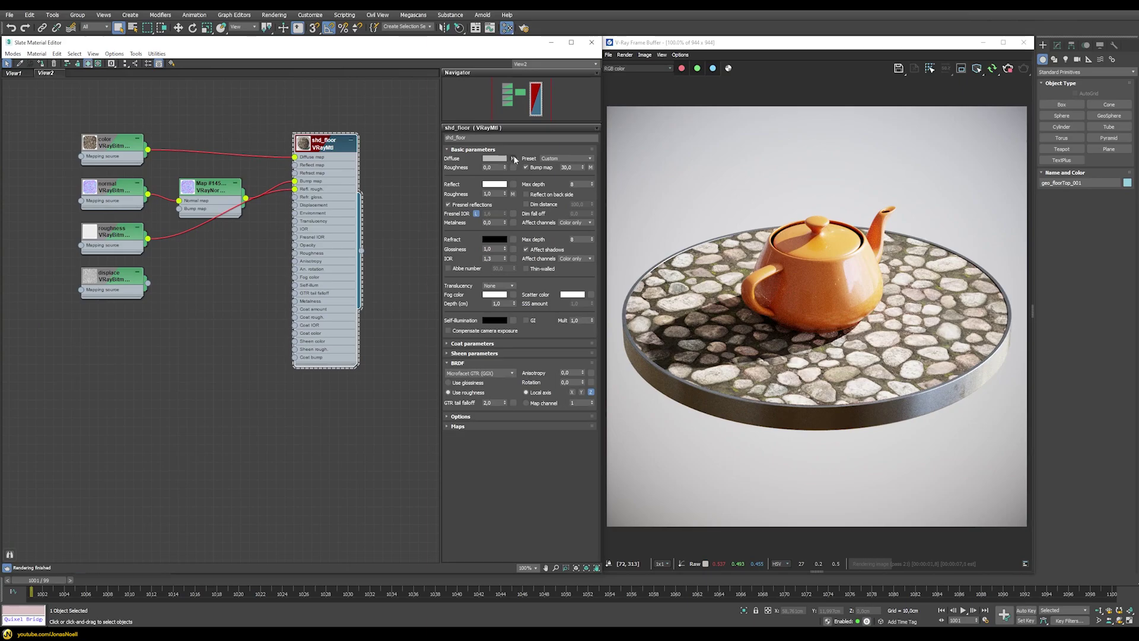
double_click(566, 167)
type("100")
key("Return")
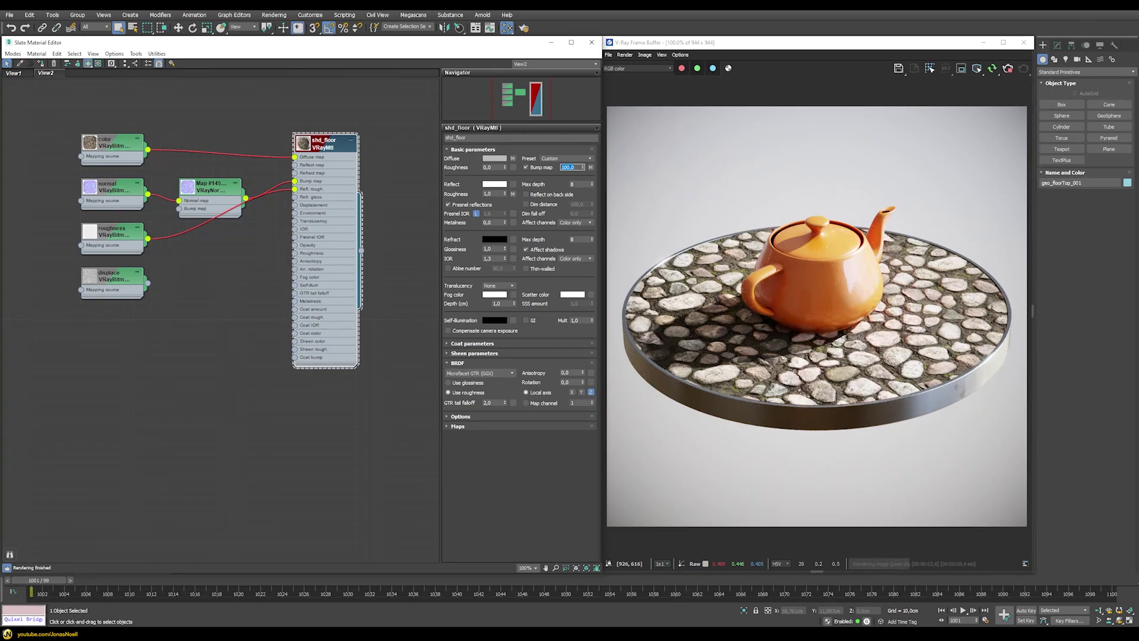
Step: Check the normal-mapped cobblestones in the normal render element and switch back to RGB color
left_click(646, 69)
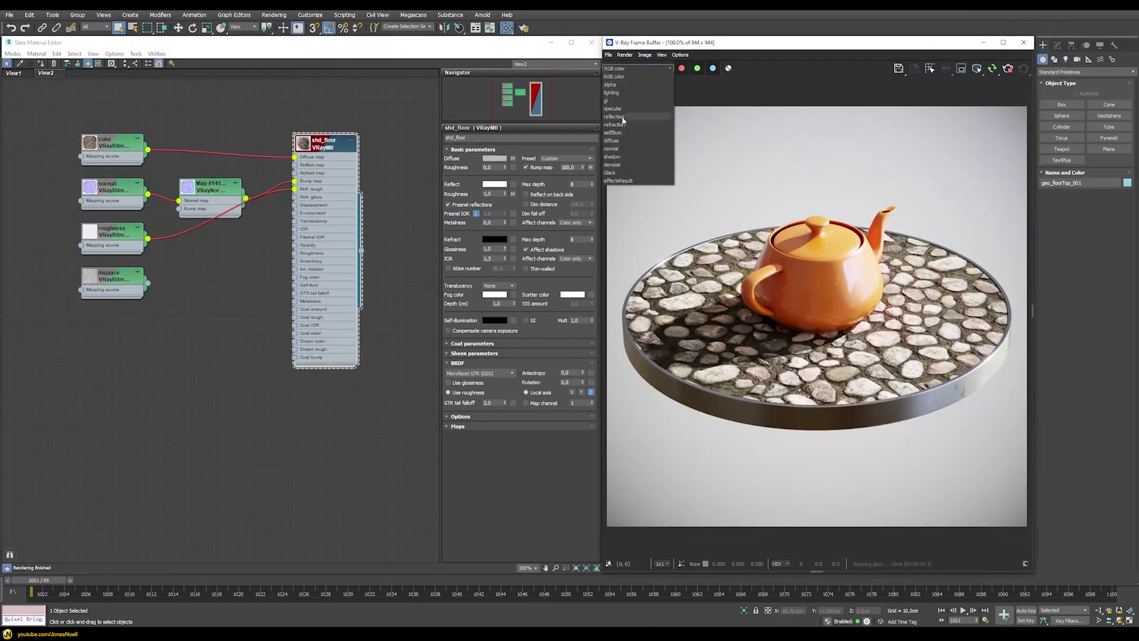
left_click(615, 149)
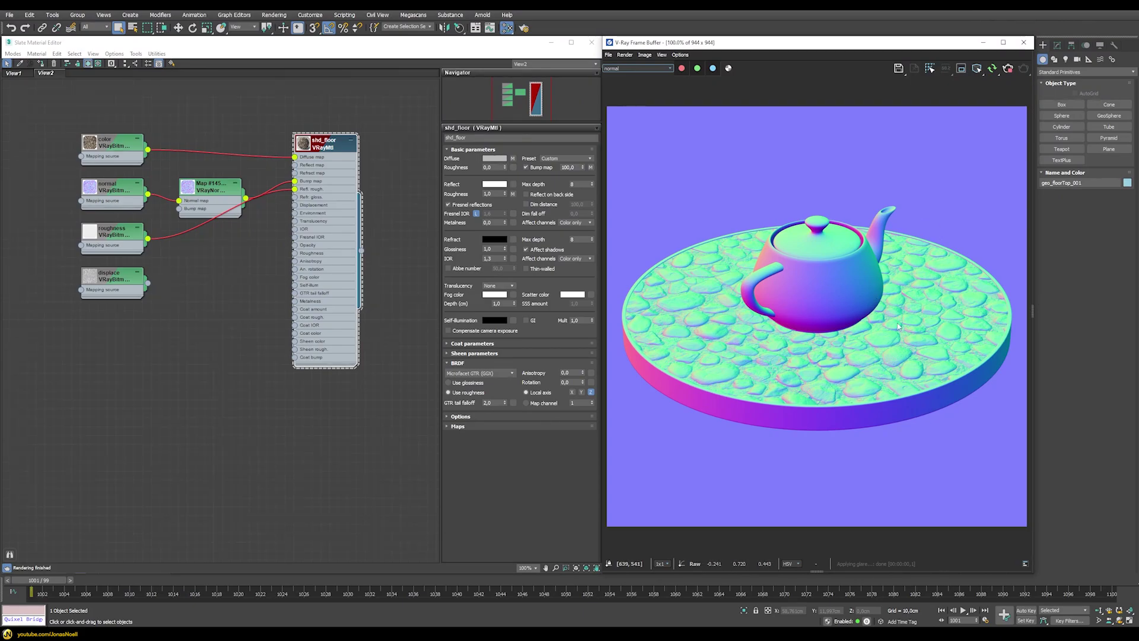
left_click(633, 68)
left_click(625, 74)
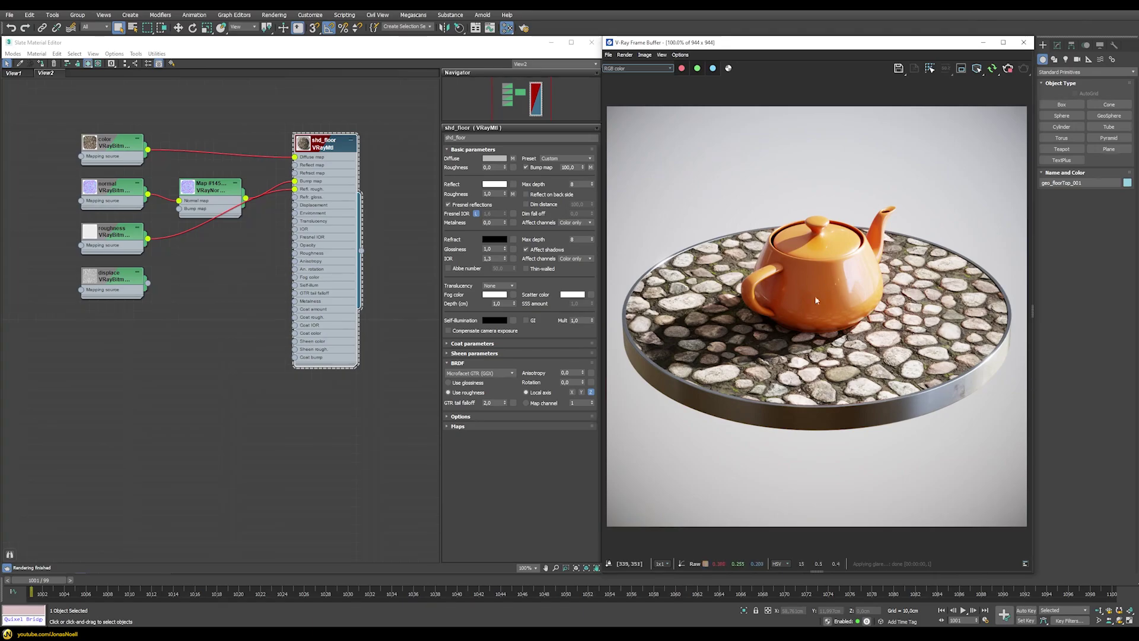
Step: Try a bump amount of 1000 on shd_floor, restore it to 100 and turn the bump map off
left_click(568, 168)
type("1000")
key("Return")
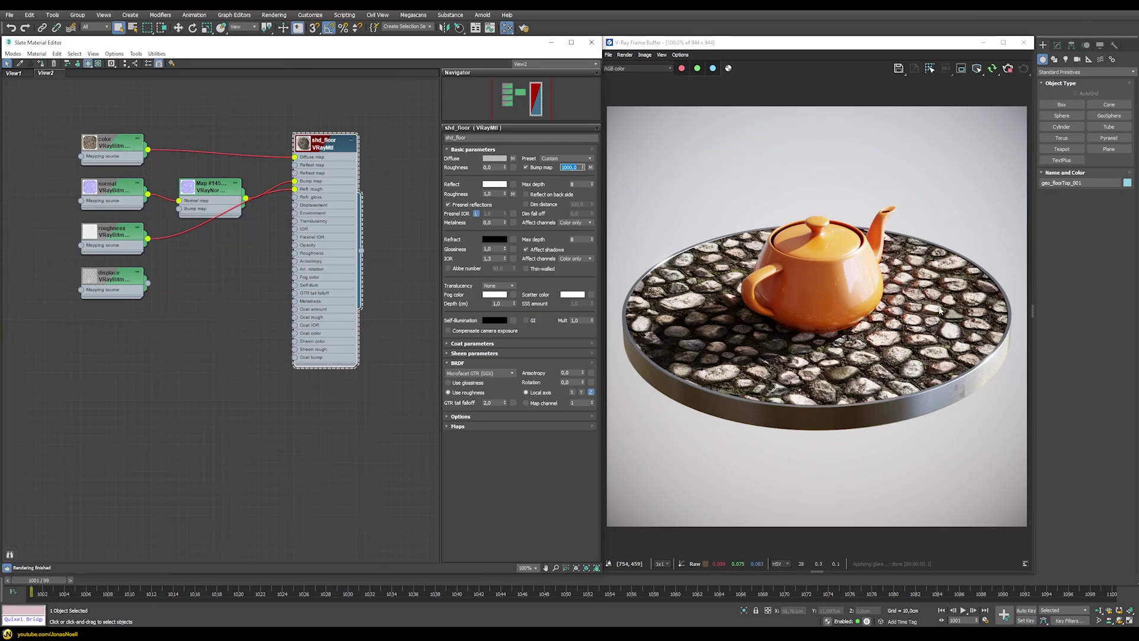
type("00")
key("Return")
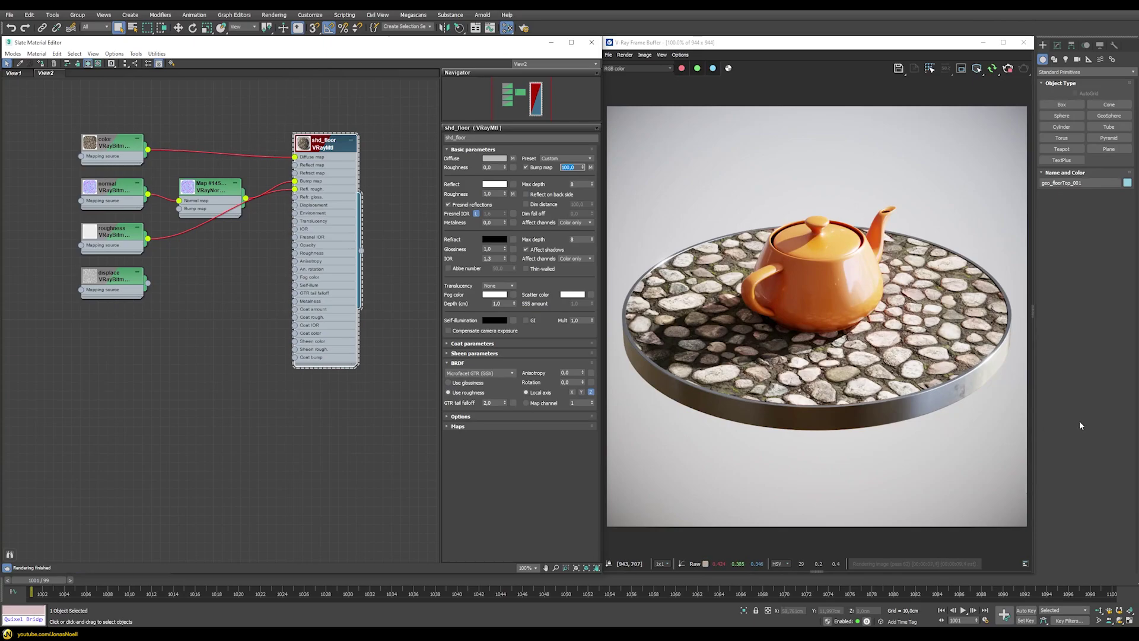
key("Return")
left_click(531, 169)
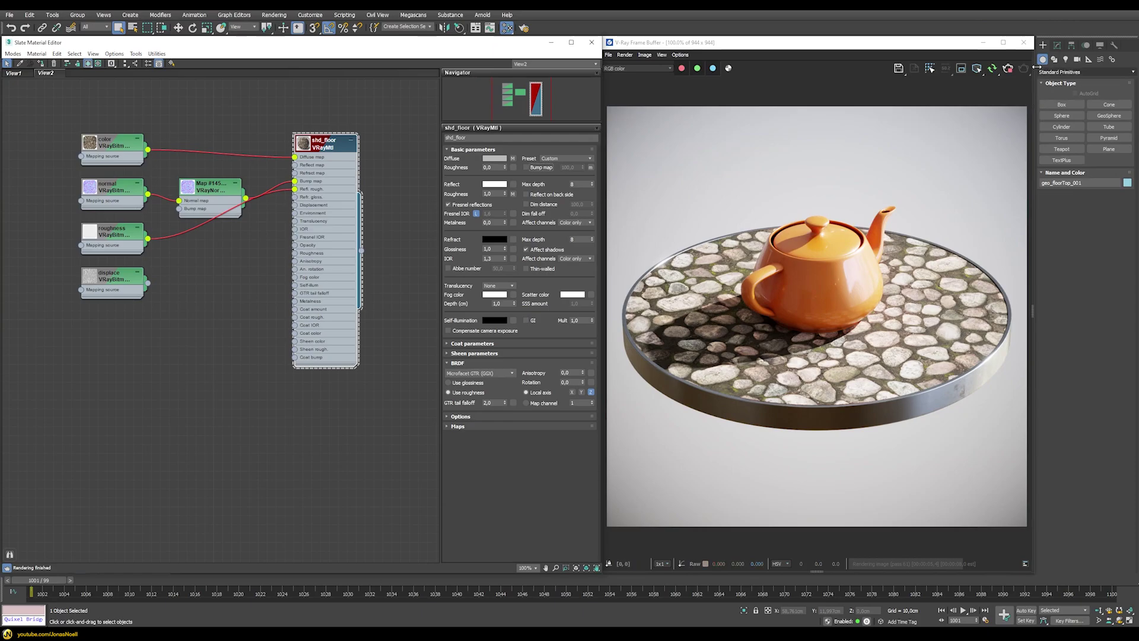
Step: Enable the VRayDisplacementMod on geo_floorTop_001 and assign the displace bitmap as its texmap
left_click(1055, 45)
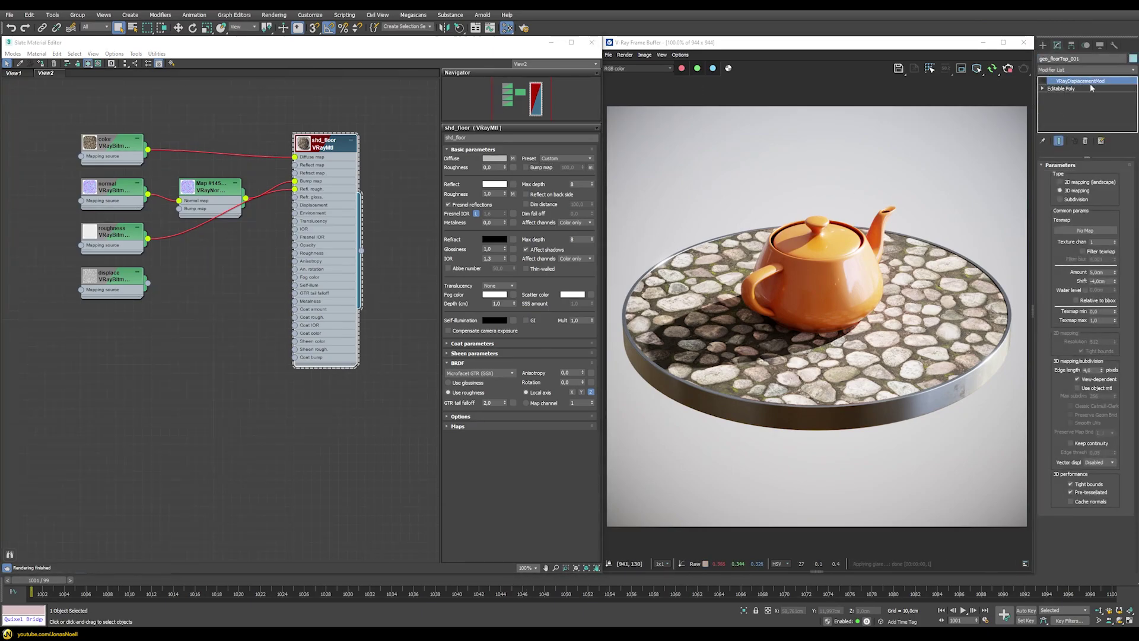
left_click(1043, 81)
left_click_drag(148, 284, 1074, 230)
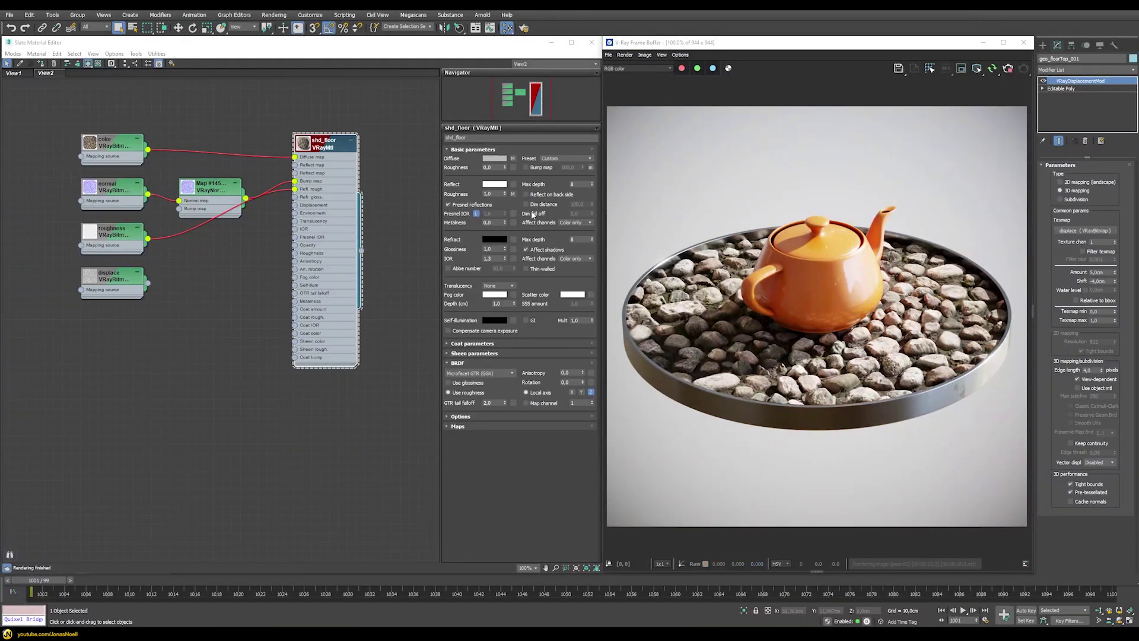
Step: Turn on shd_floor's bump map and compare the displaced cobblestones close up in the normal render element before returning to RGB color
left_click(527, 167)
left_click(640, 66)
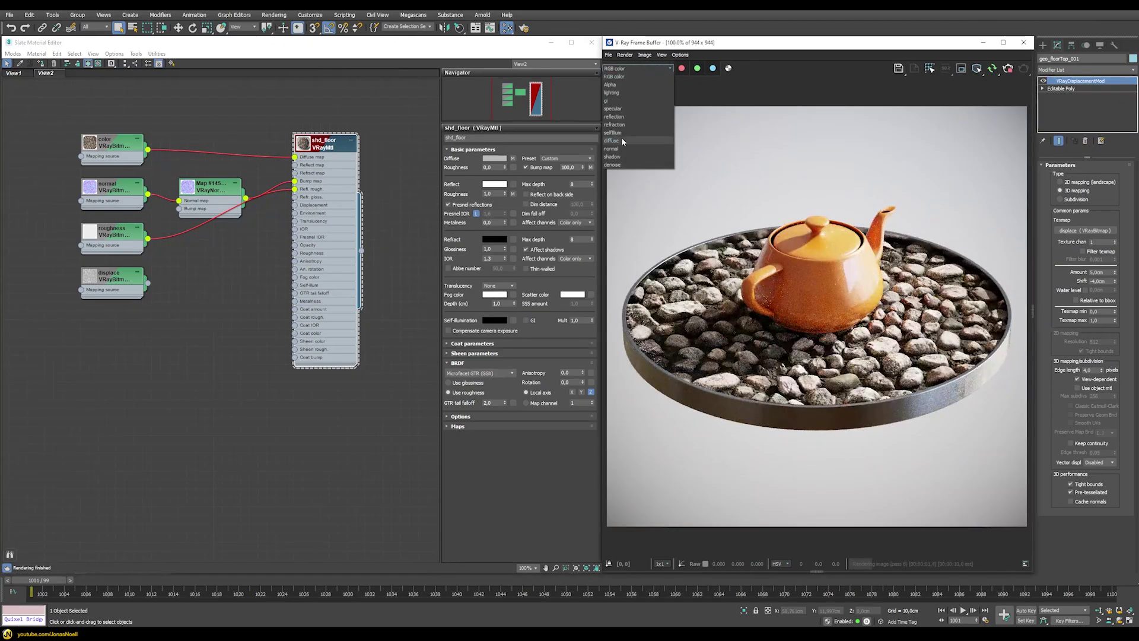
left_click(620, 148)
left_click(539, 169)
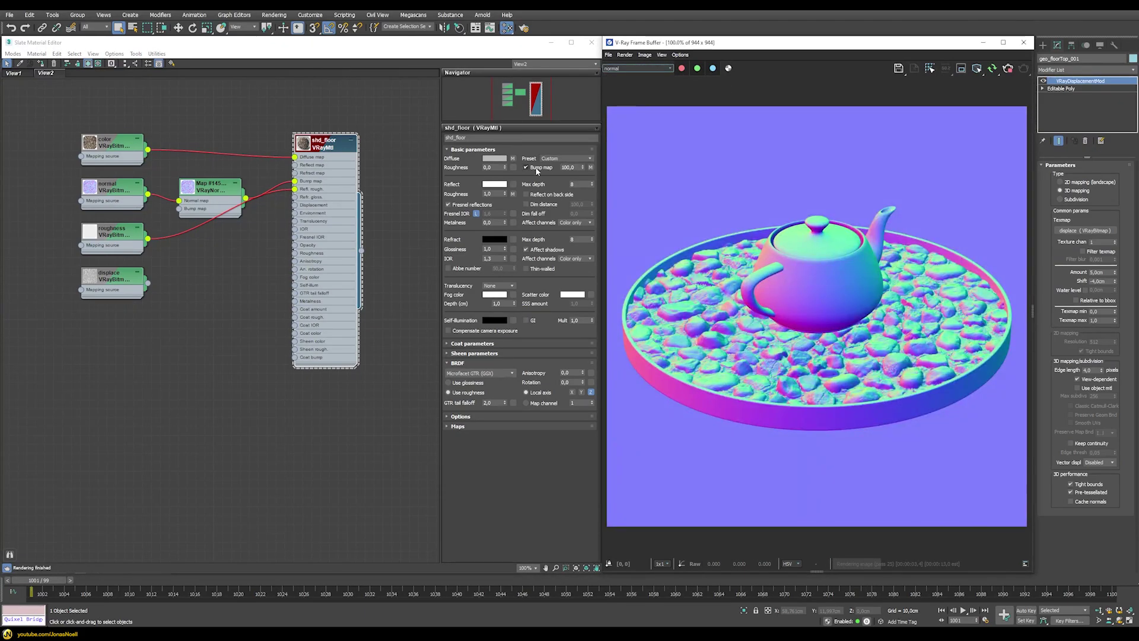
scroll(832, 400, "up", 2)
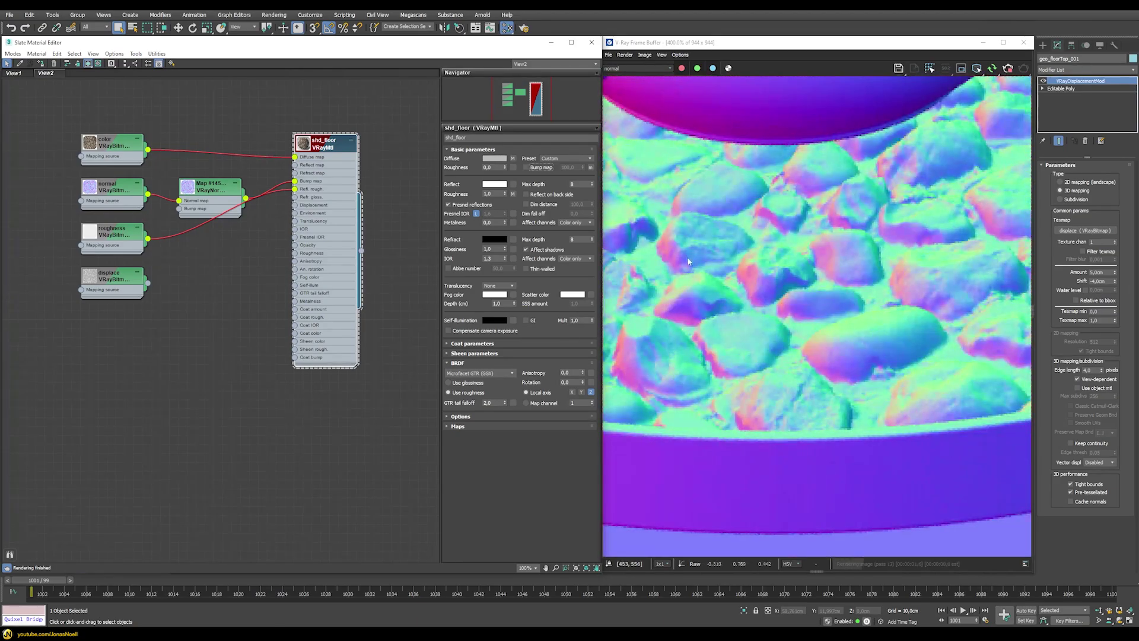
left_click(525, 168)
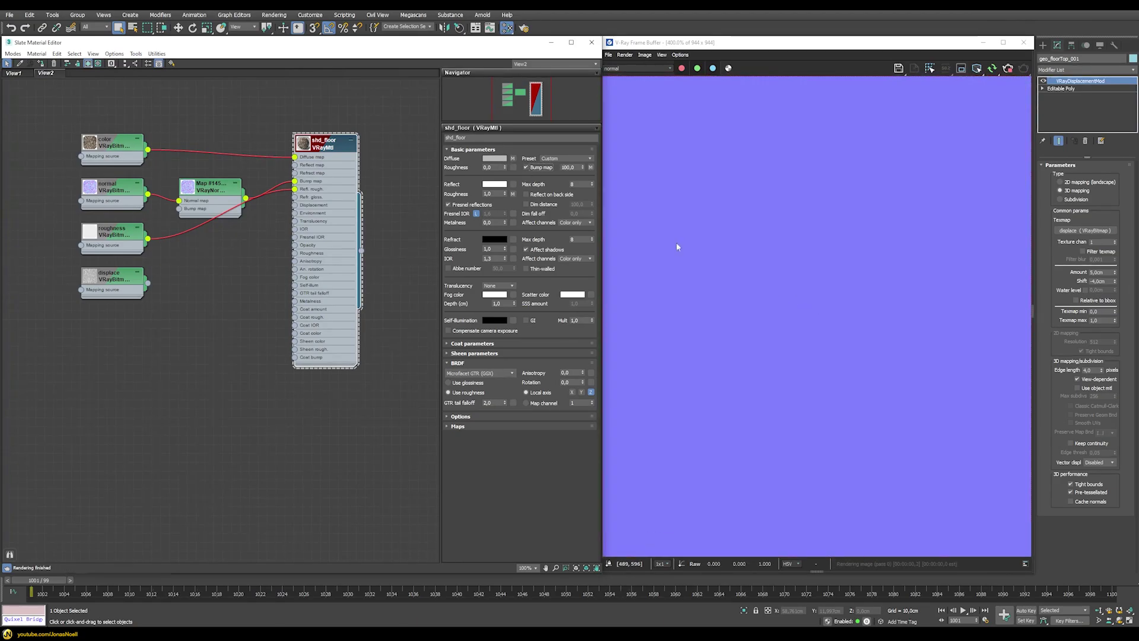
left_click(623, 69)
left_click(623, 76)
scroll(716, 212, "down", 4)
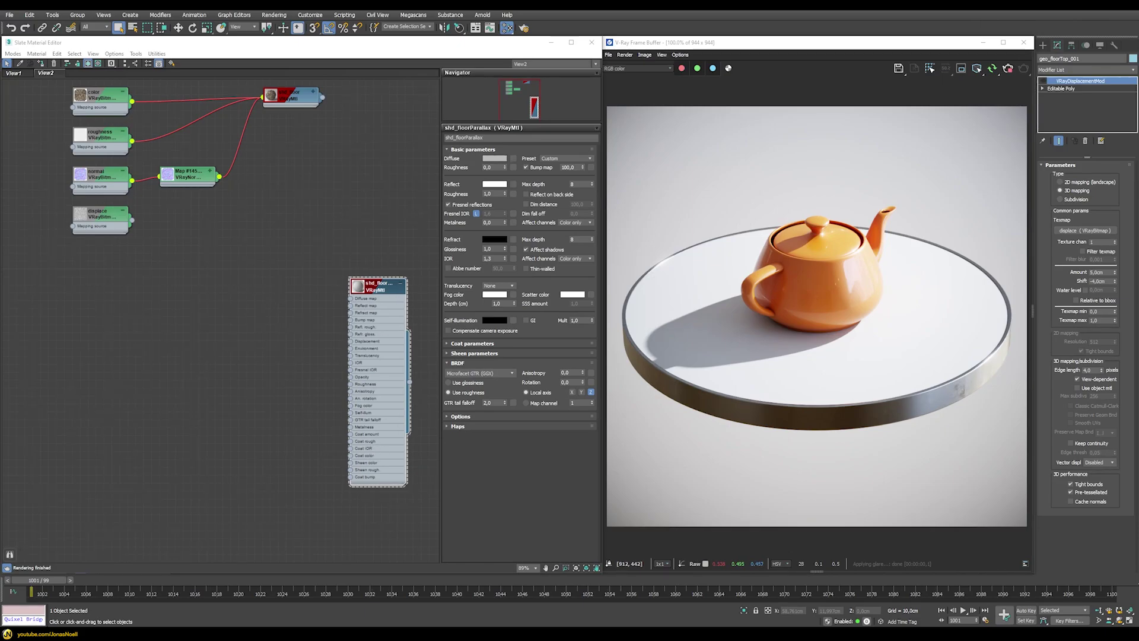
Step: Add an OSL Map beside shd_floorParallax and load the ParallaxOcclusionMapping_v001.osl shader into it
left_click(89, 326)
right_click(57, 324)
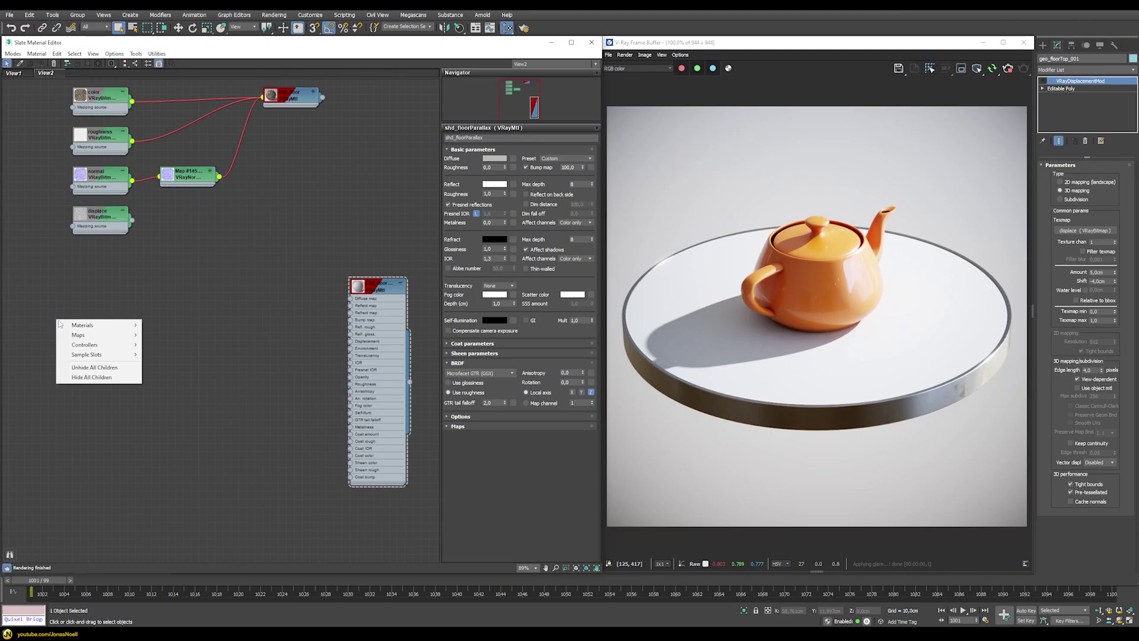
mouse_move(107, 334)
mouse_move(190, 342)
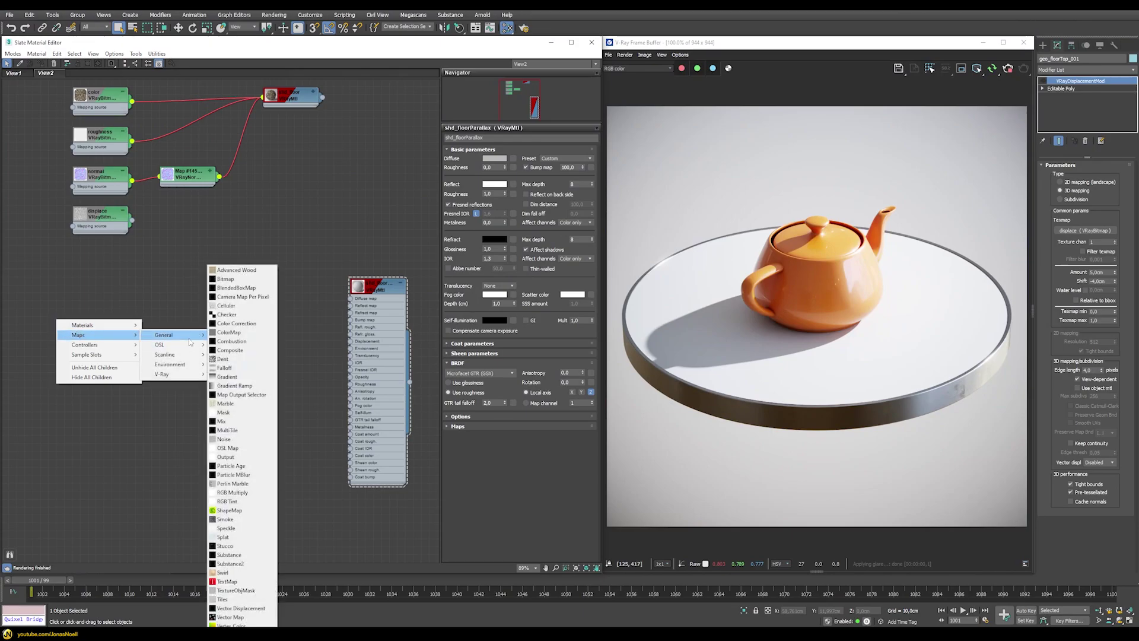
left_click(232, 448)
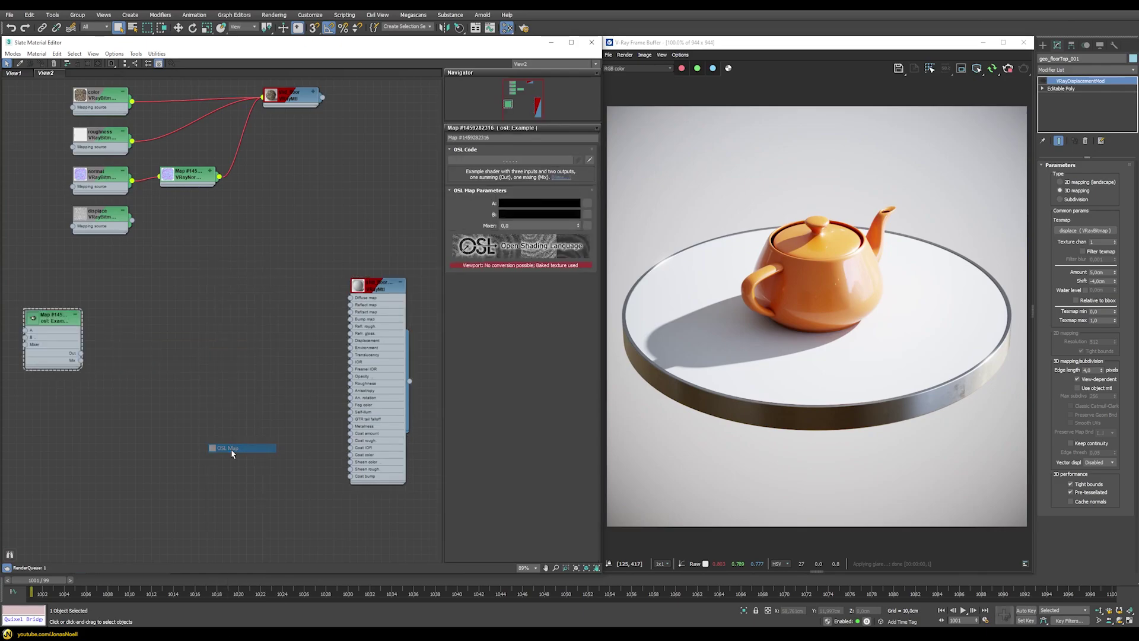
left_click(545, 159)
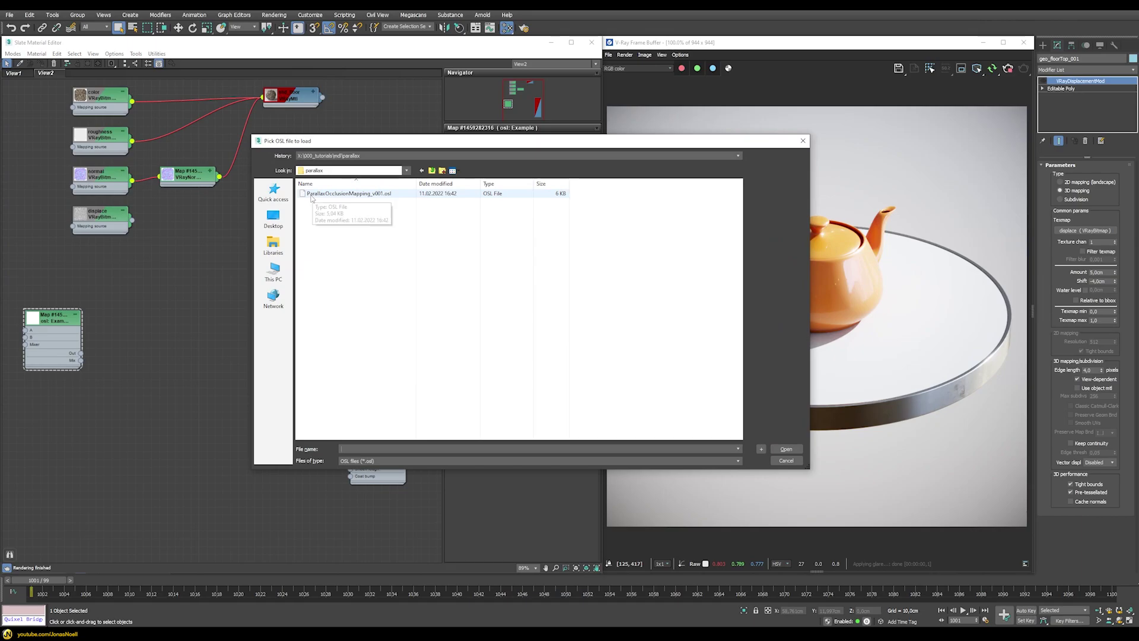
double_click(330, 194)
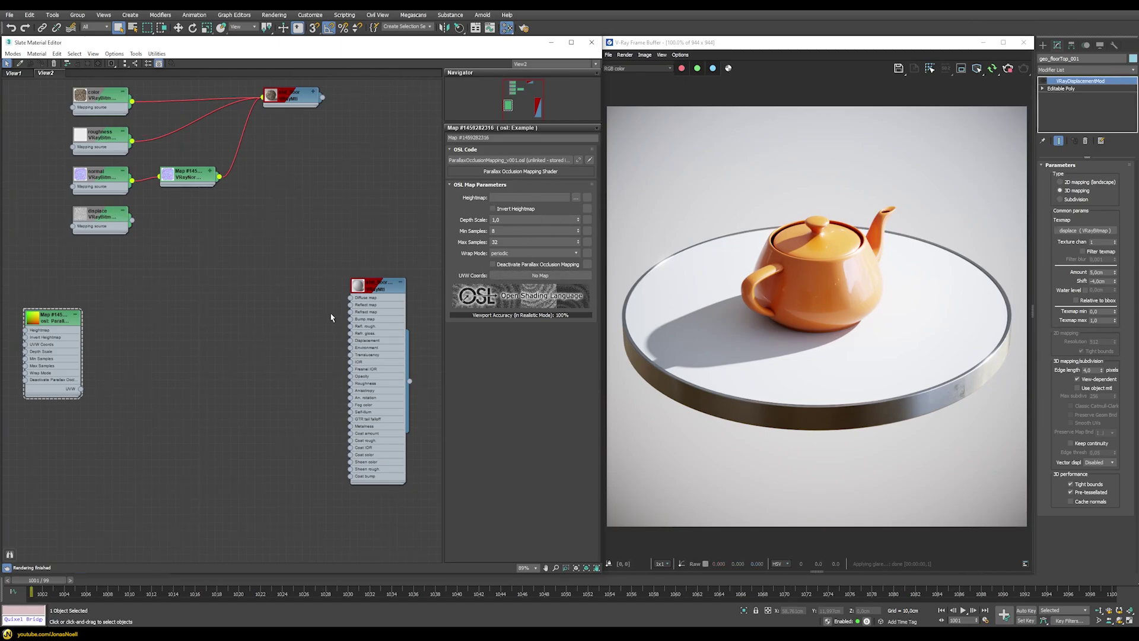
Step: Load tfnkee2o_4K_Displacement.exr as the heightmap of the parallax occlusion mapping map
left_click(575, 197)
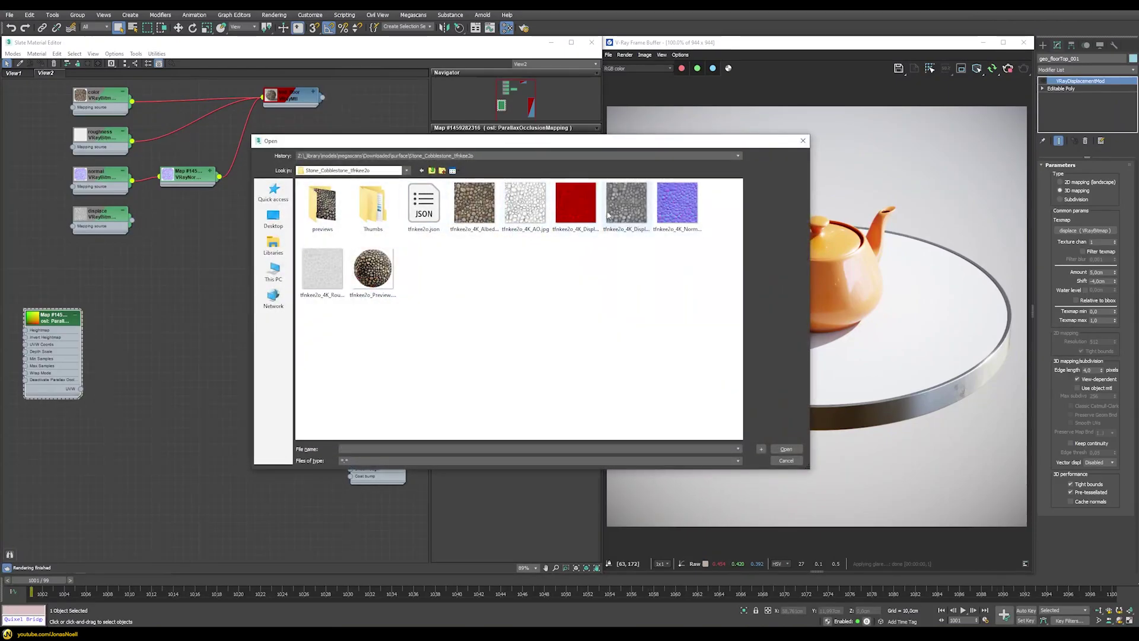
left_click(580, 236)
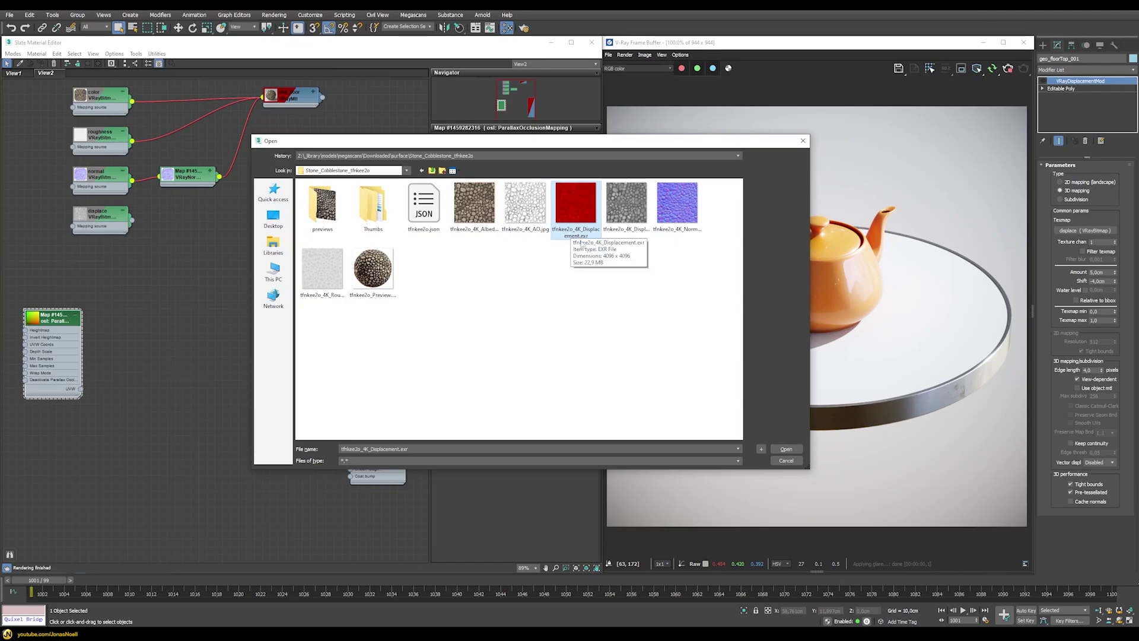
left_click(786, 449)
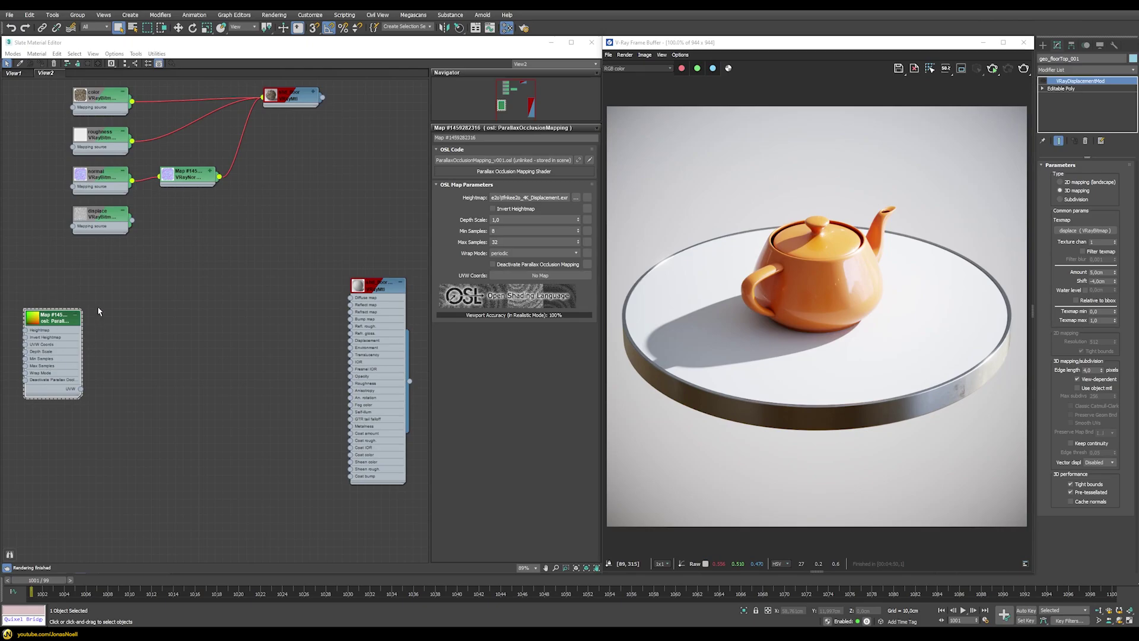
Step: Add an OSL Bitmap Lookup map using the tfnkee2o_4K Albedo image and name it color
right_click(164, 277)
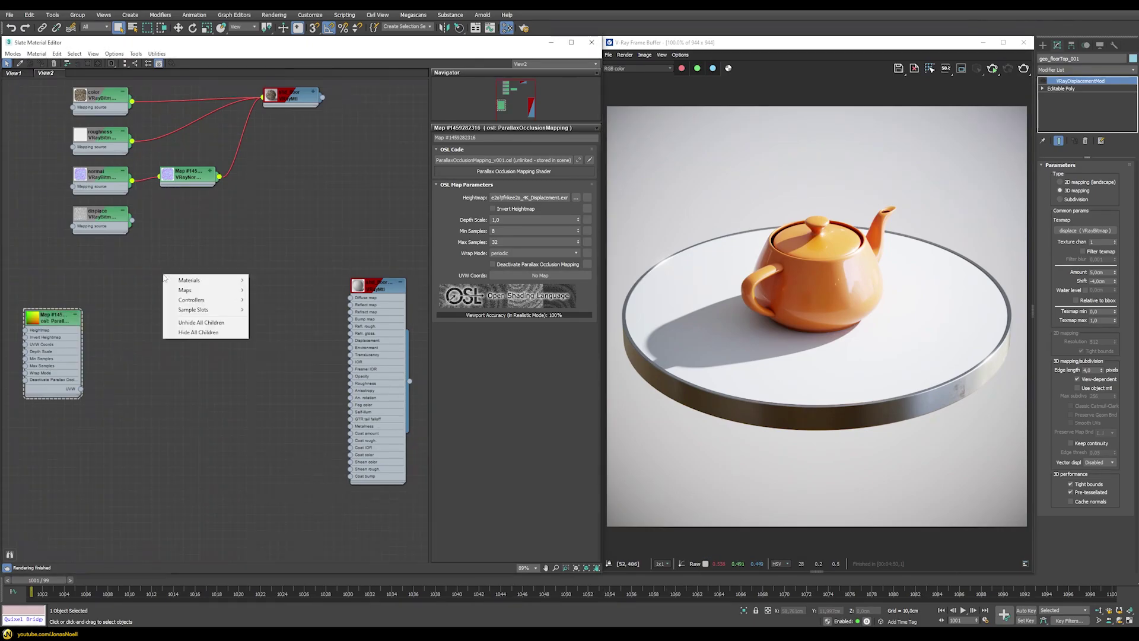
mouse_move(185, 290)
mouse_move(295, 302)
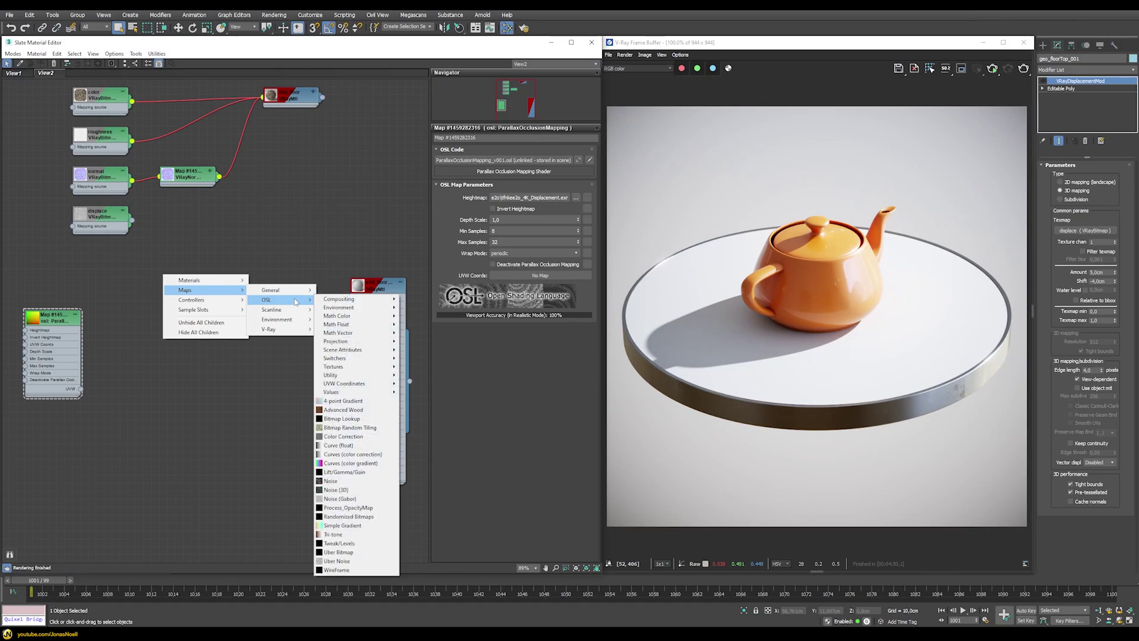
left_click(356, 419)
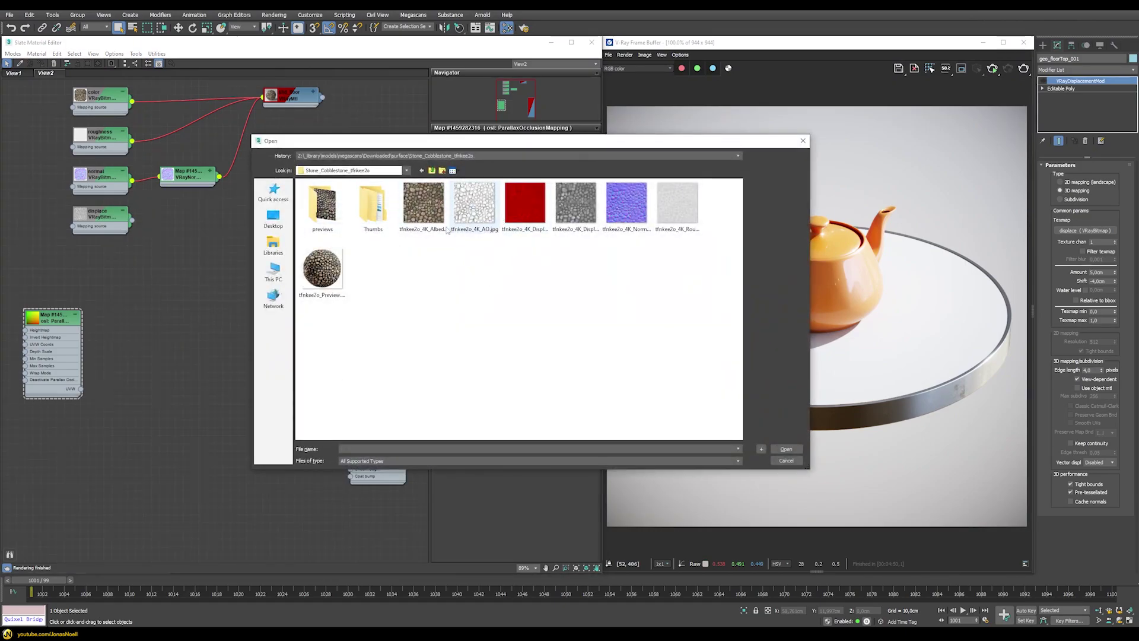
double_click(418, 197)
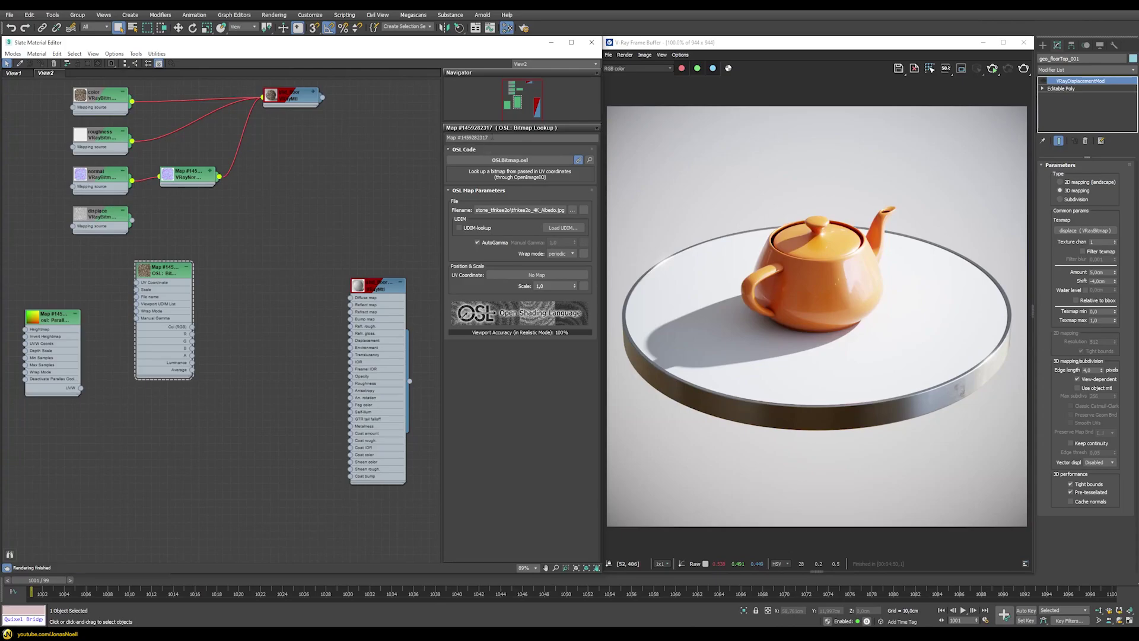
left_click(495, 137)
type("color")
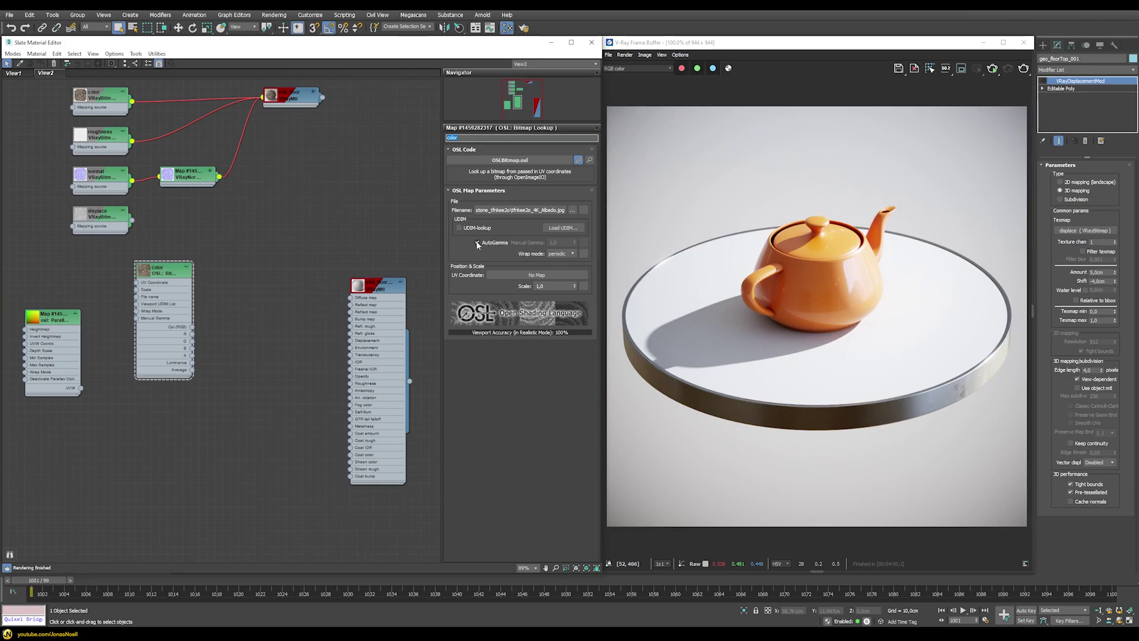
Step: Duplicate the color OSL bitmap as roughness, turn off its AutoGamma and load tfnkee2o_4K_Roughness.jpg
left_click_drag(163, 270, 163, 389, "shift")
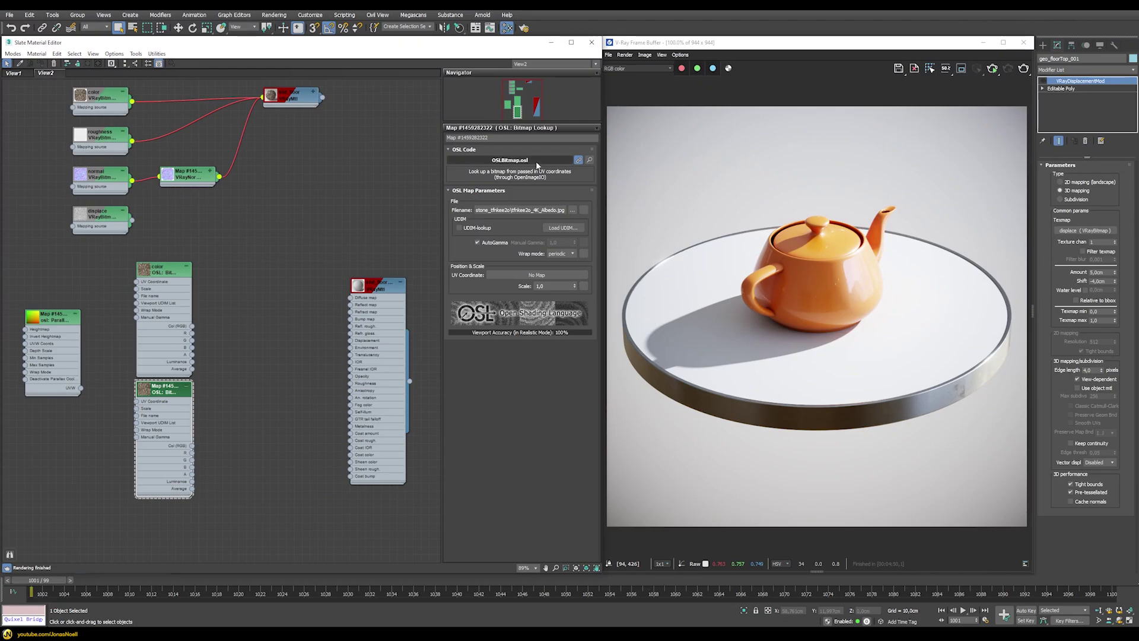
left_click(482, 138)
type("roughness")
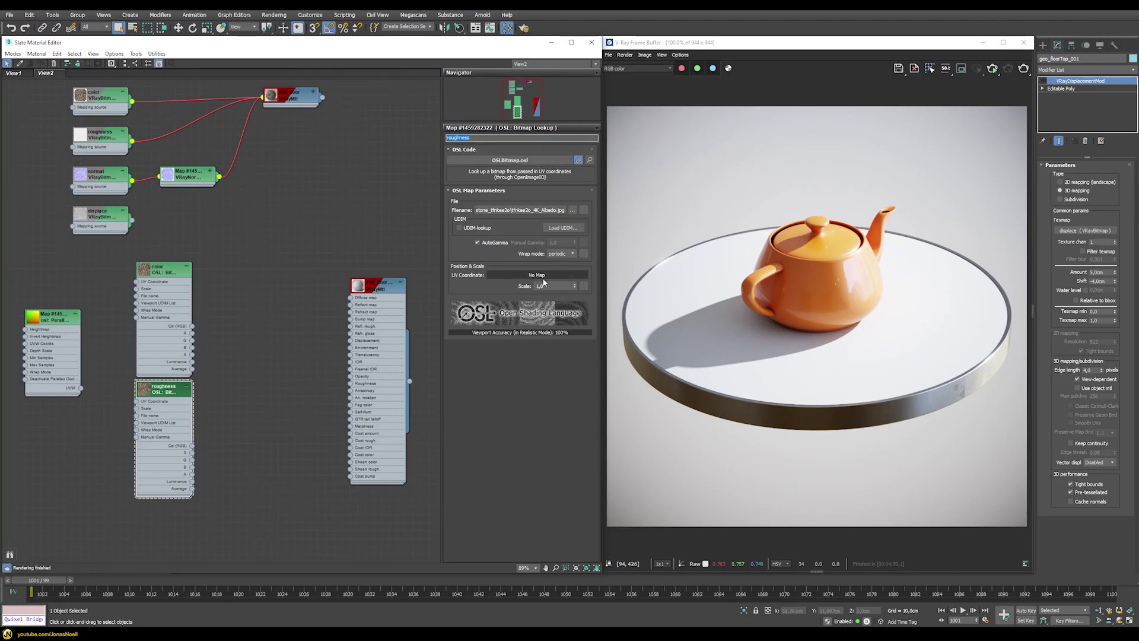
left_click(477, 242)
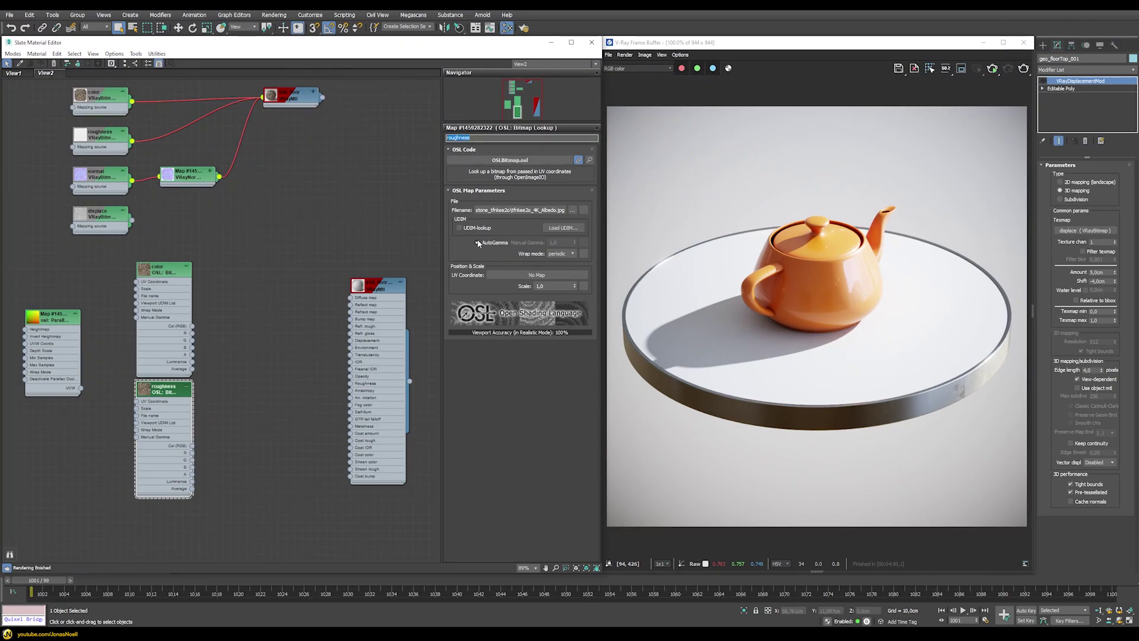
left_click(477, 242)
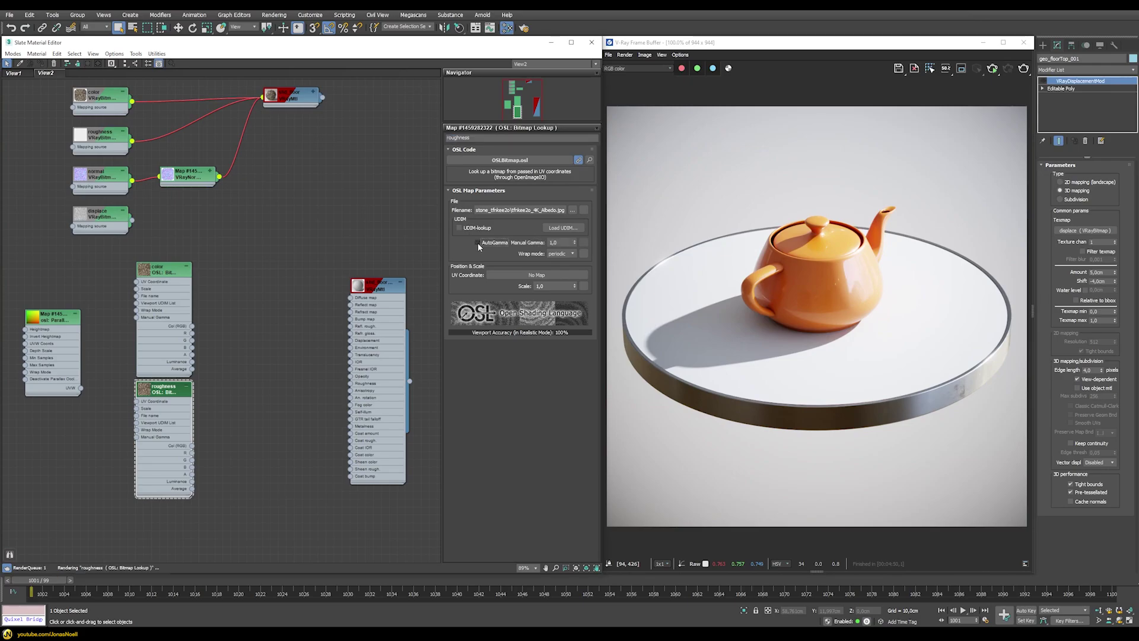
left_click(573, 210)
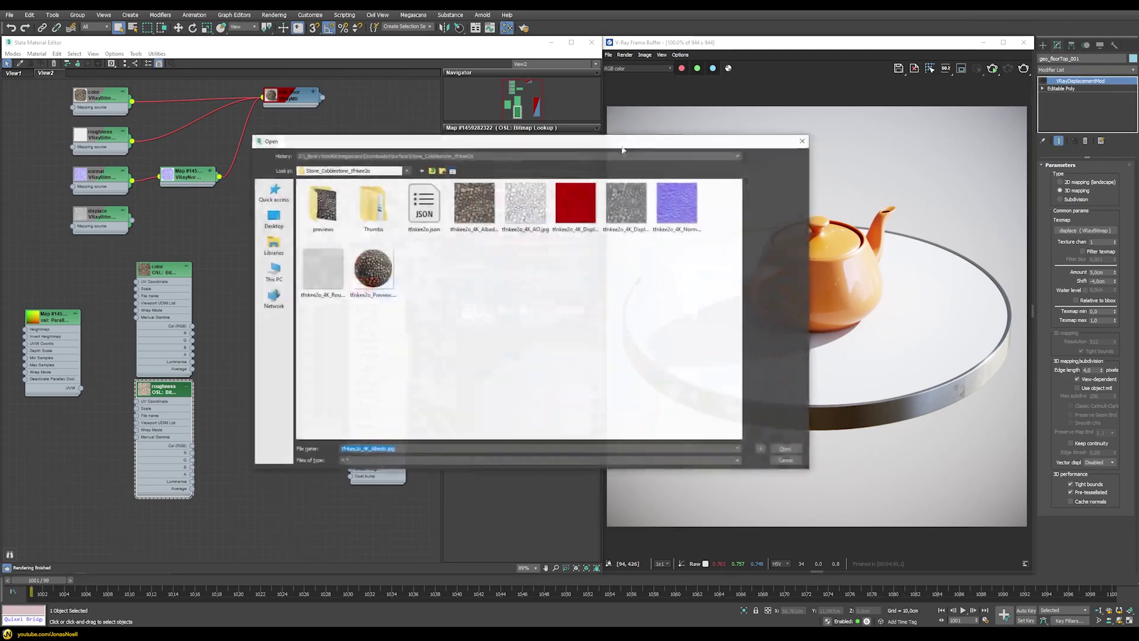
left_click(323, 274)
double_click(323, 274)
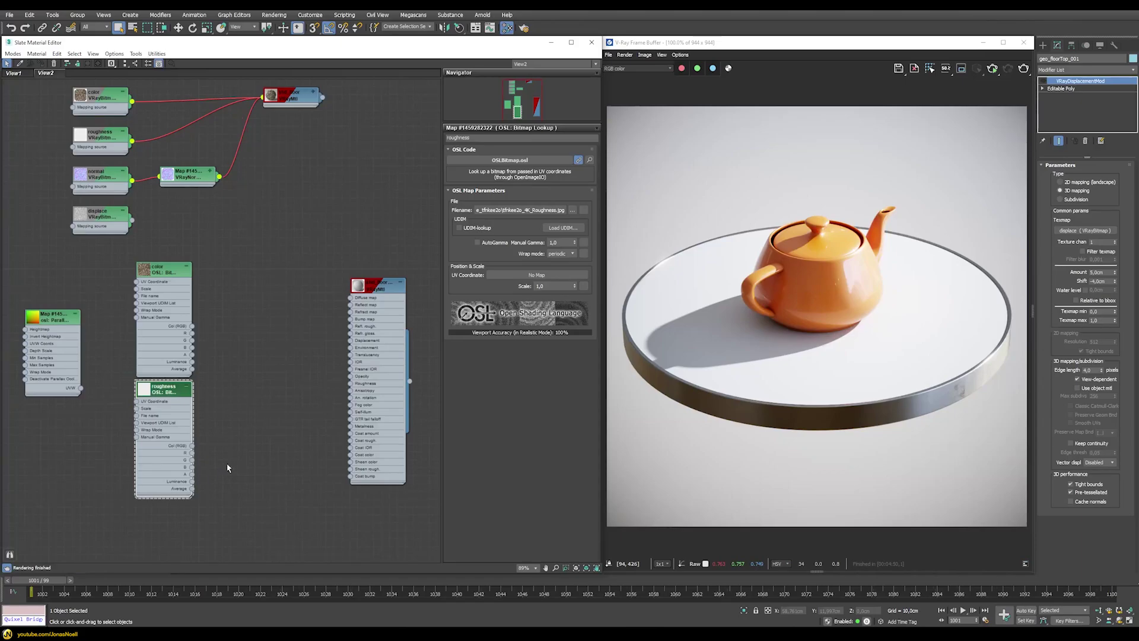
Step: Duplicate the roughness OSL bitmap, name the copy normal and load tfnkee2o_4K_Normal.jpg
left_click_drag(172, 396, 234, 340, "shift")
triple_click(507, 137)
type("normal")
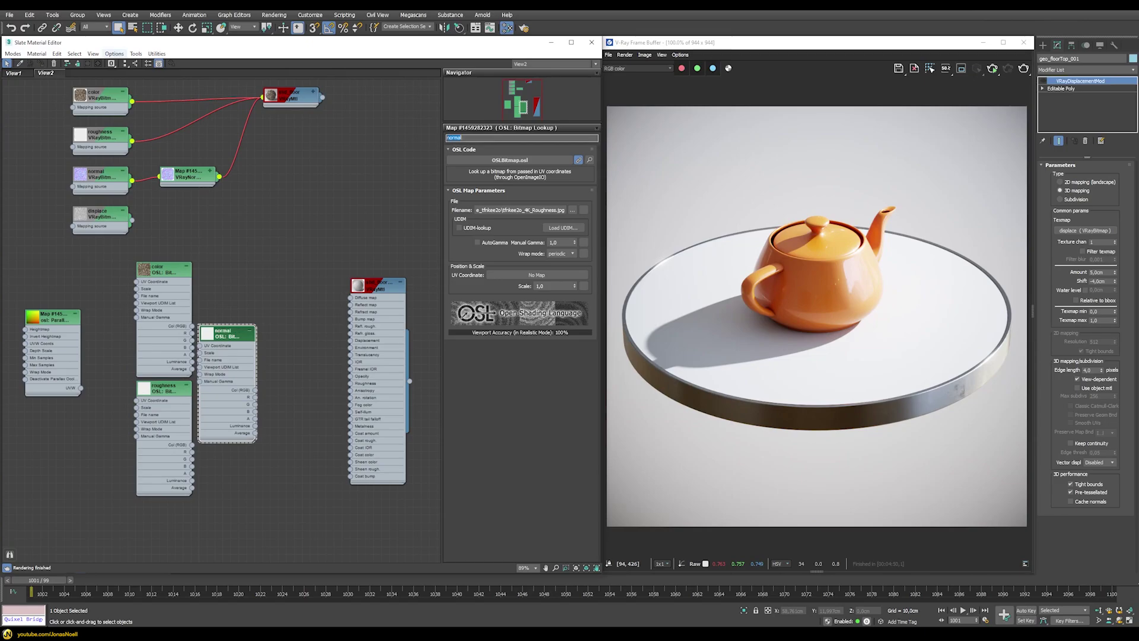
left_click(574, 210)
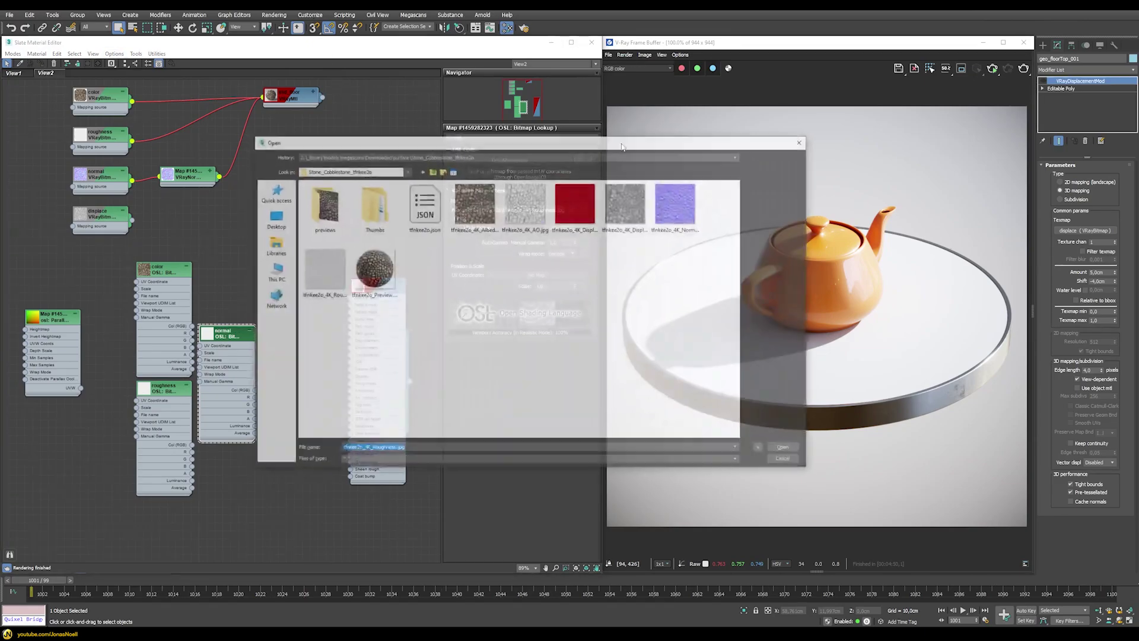
double_click(676, 205)
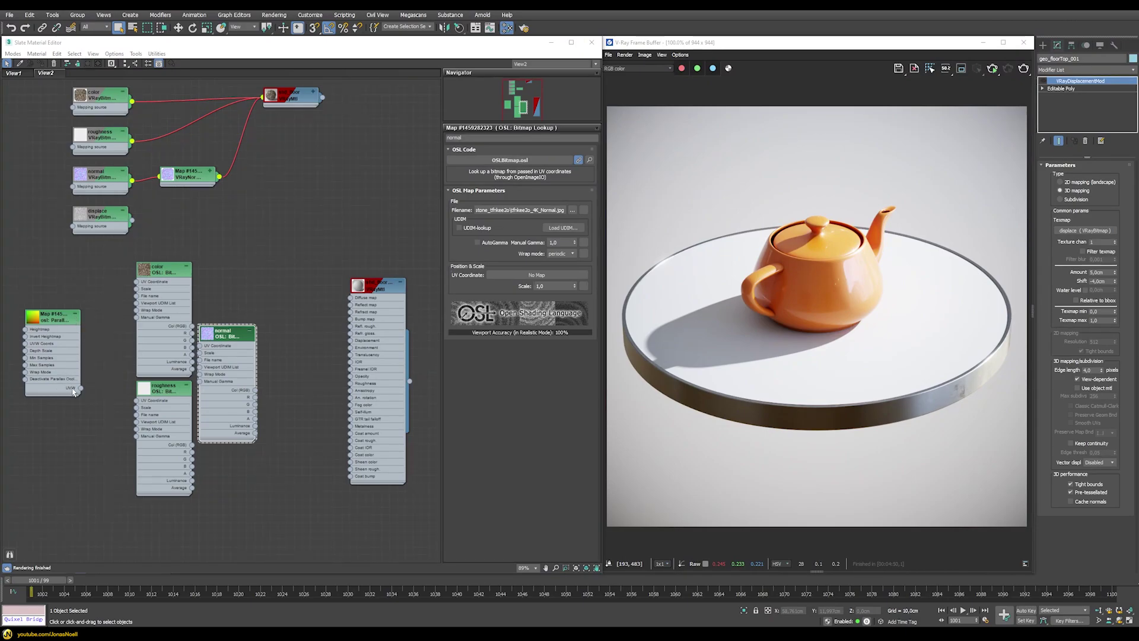
Step: Connect the parallax map's UVW output to the UV Coordinate inputs of the color, normal and roughness bitmaps
left_click_drag(81, 388, 136, 282)
left_click_drag(81, 388, 200, 346)
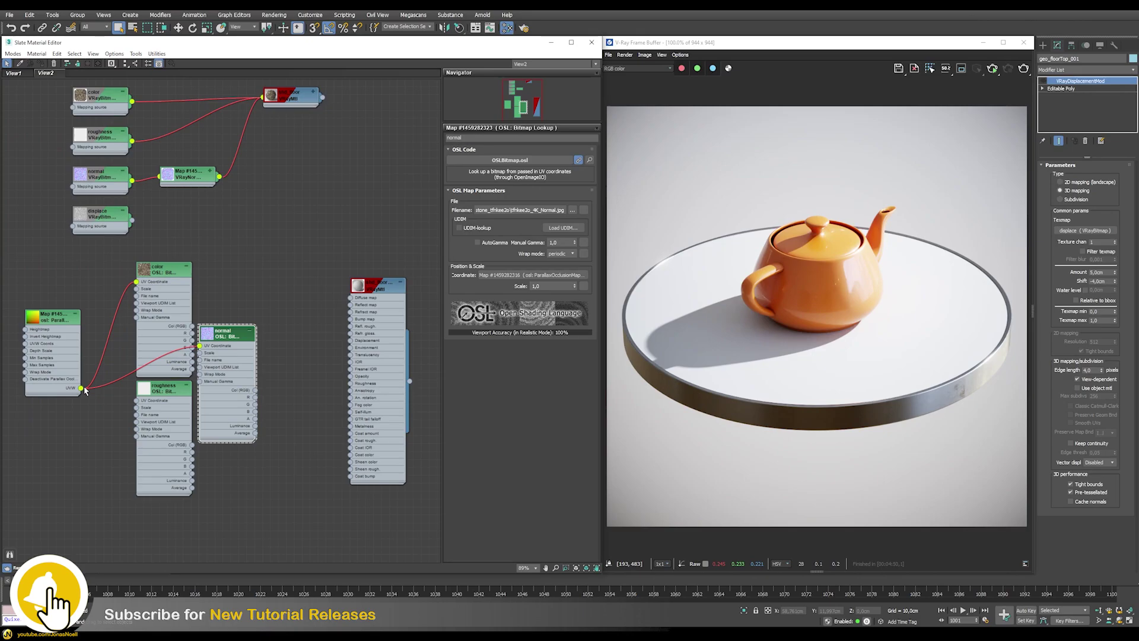
left_click_drag(81, 388, 137, 400)
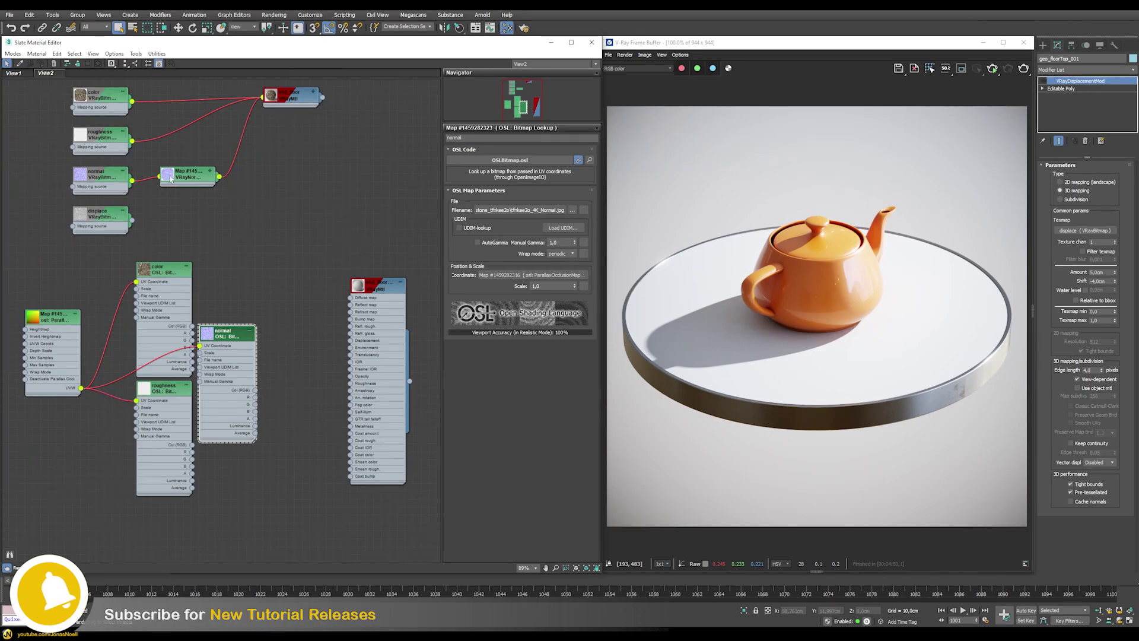
Step: Copy the VRayNormalMap beside shd_floorParallax, remove the copy's old link and feed it from the normal OSL bitmap's Col (RGB) output
left_click_drag(184, 177, 298, 371, "shift")
left_click(245, 231)
key("Delete")
left_click(226, 335)
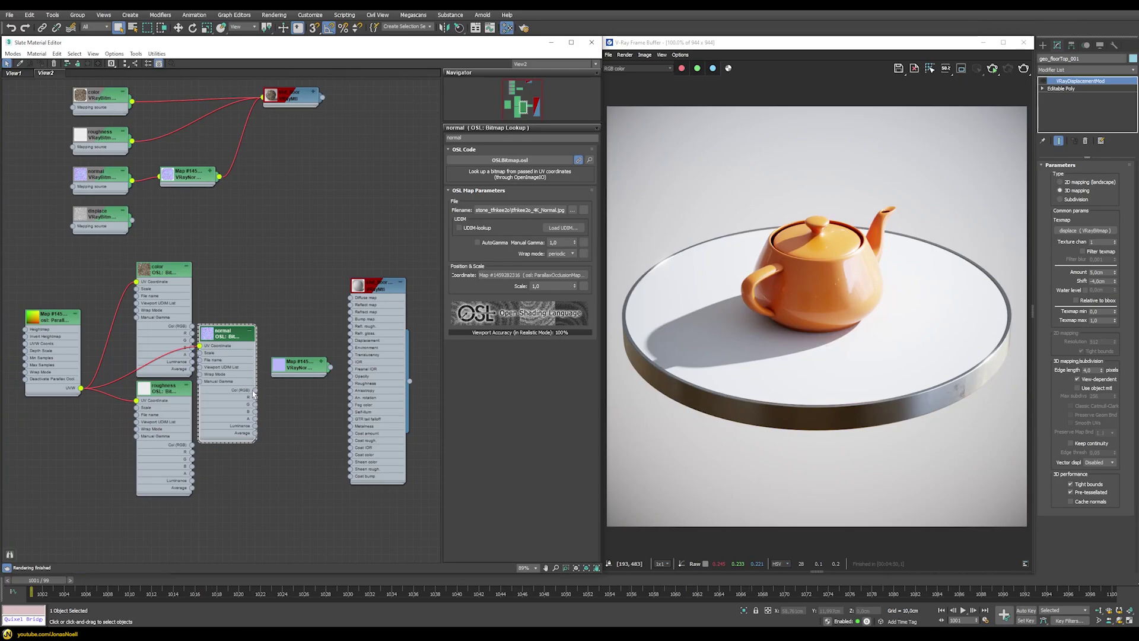
left_click_drag(309, 367, 310, 367)
left_click(303, 369)
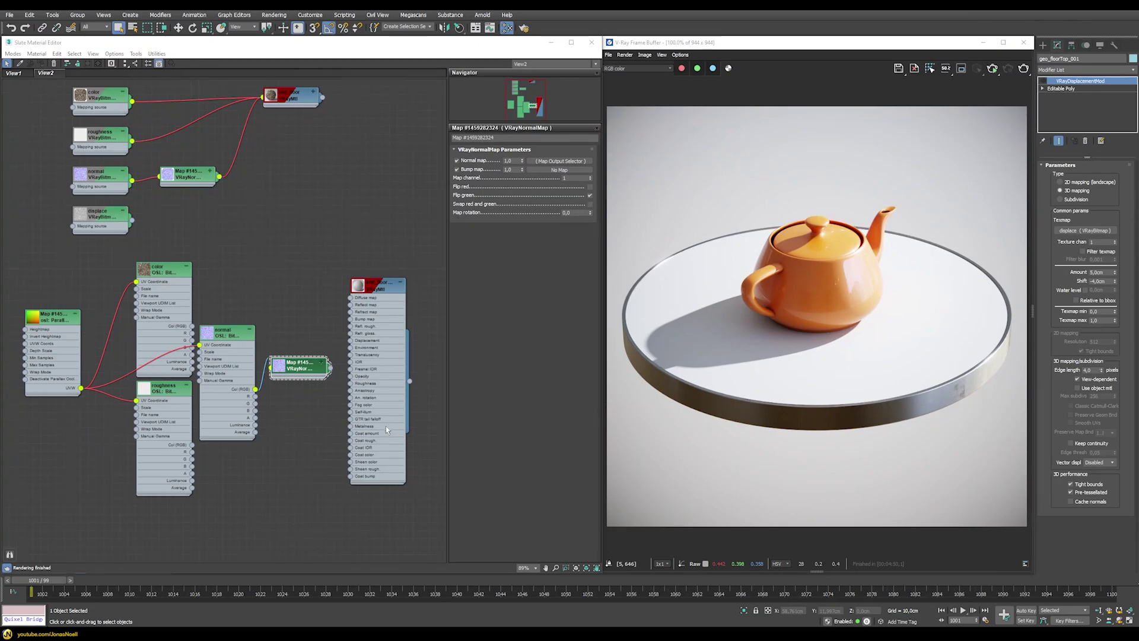
Step: Connect the color bitmap, the copied VRayNormalMap and the roughness bitmap to shd_floorParallax's diffuse, bump and reflection roughness maps
left_click_drag(193, 328, 351, 298)
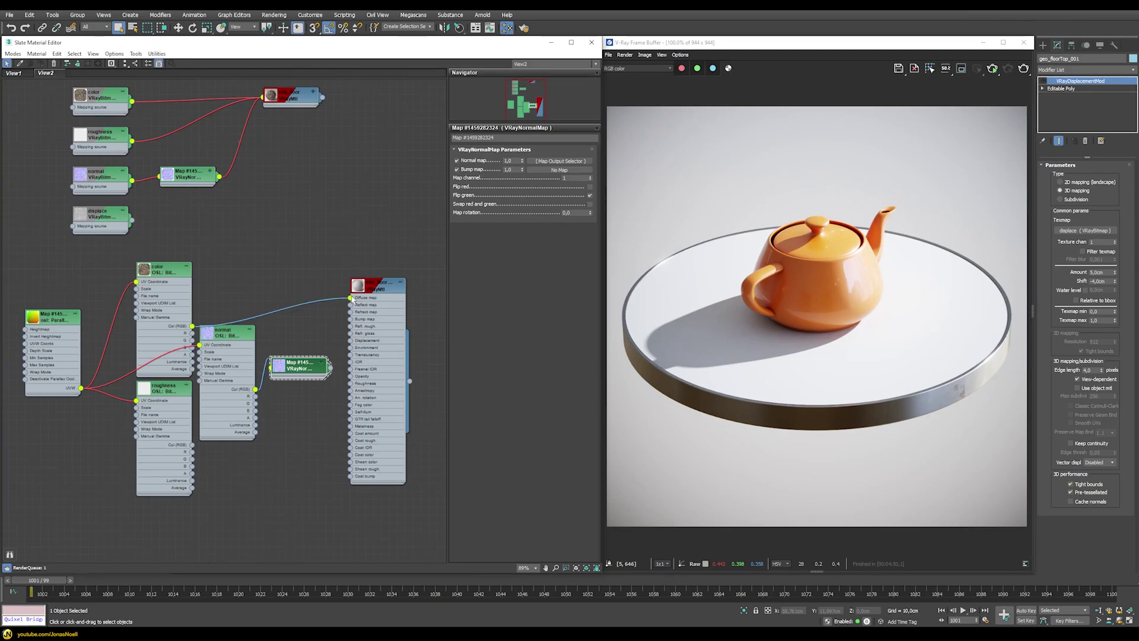
left_click_drag(330, 368, 350, 320)
left_click_drag(193, 444, 350, 326)
Step: Show the parameters of shd_floorParallax and start interactive rendering of the floor
double_click(378, 288)
left_click(972, 77)
left_click(991, 69)
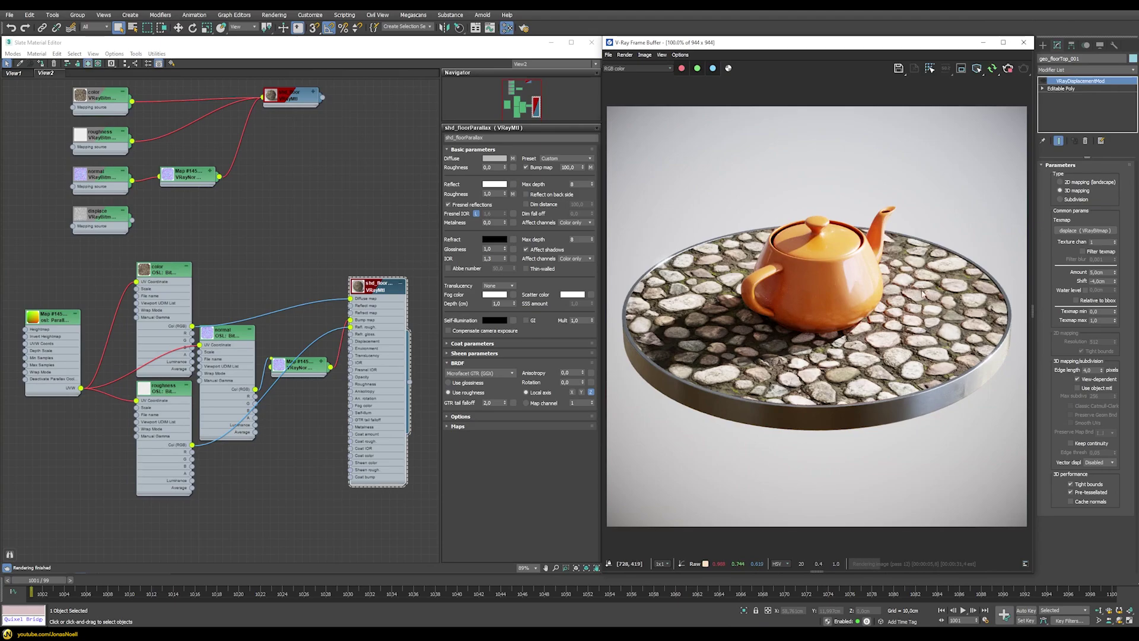
Step: Set the Depth Scale of the parallax occlusion mapping map to 20
double_click(51, 316)
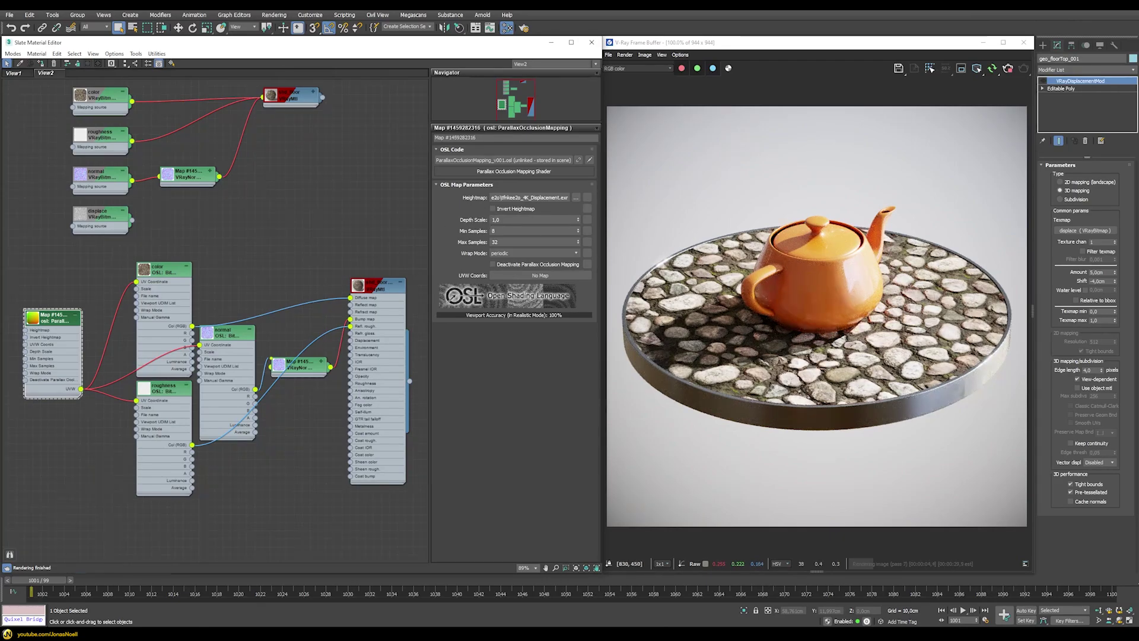
double_click(504, 219)
type("20")
key("Return")
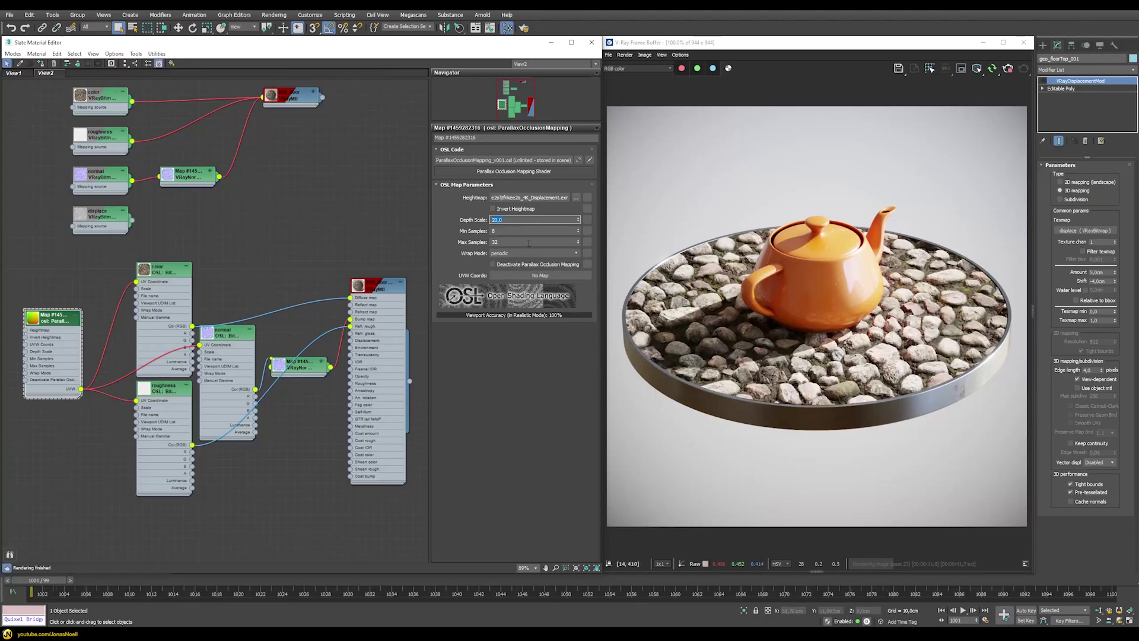
Step: Set the parallax occlusion mapping's Depth Scale to 40 and Max Samples to 128
type("40")
key("Return")
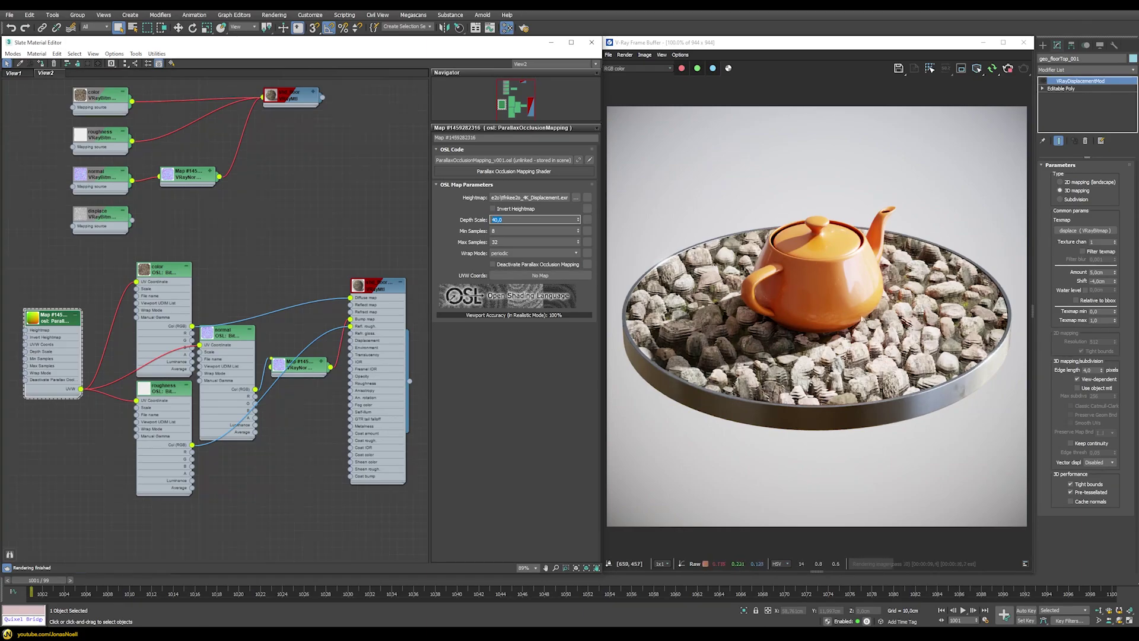
left_click(507, 242)
type("128")
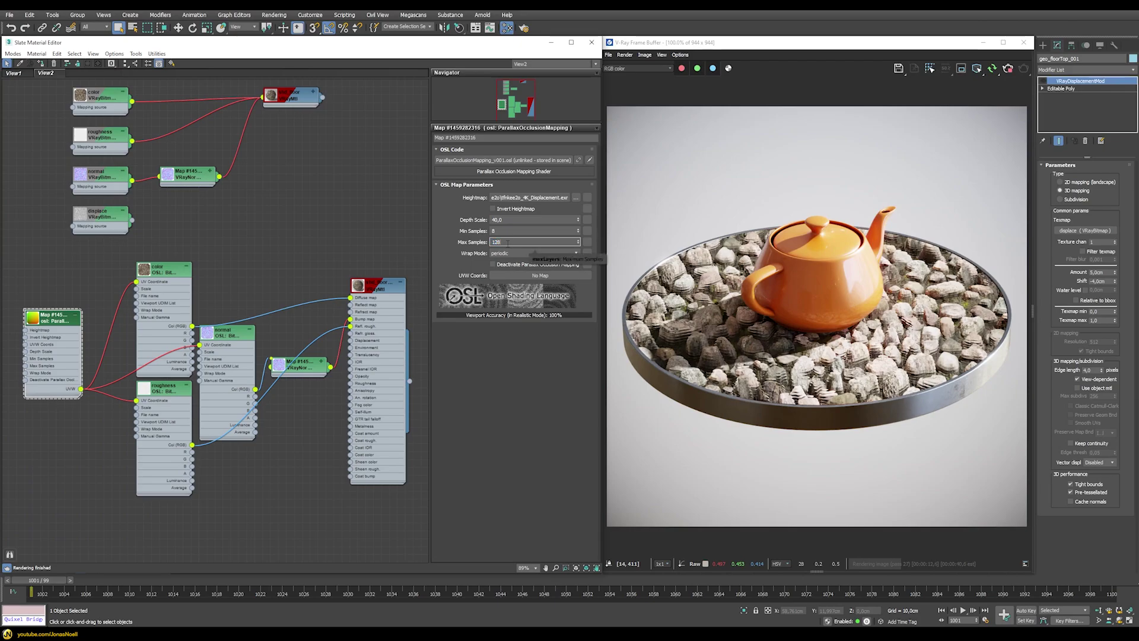
key("Return")
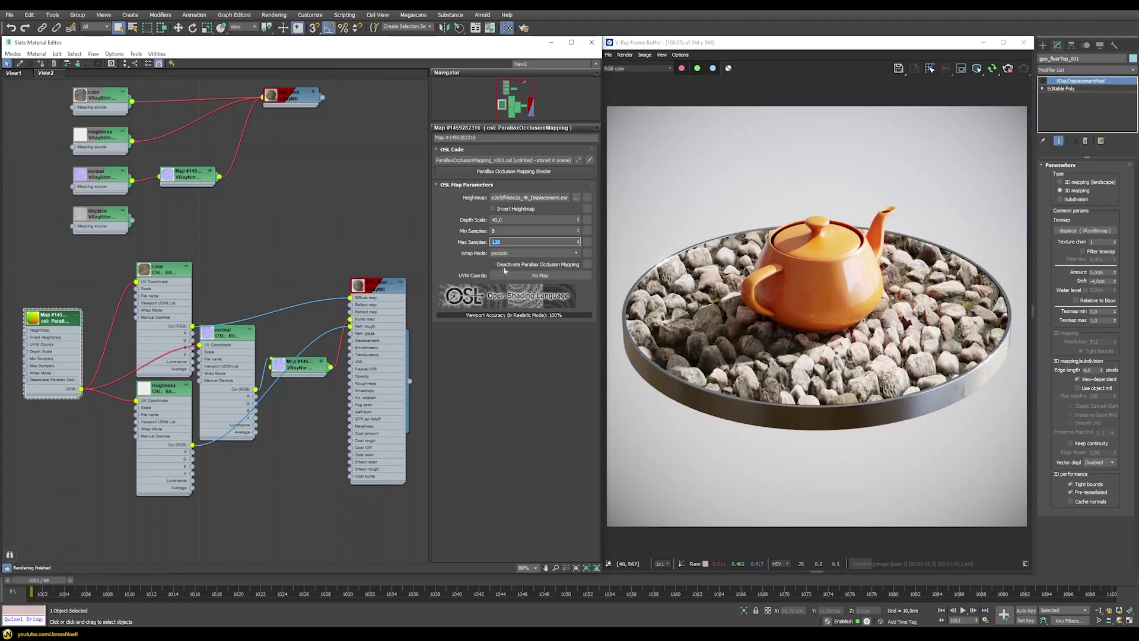
Step: Return the parallax occlusion mapping's Depth Scale to 20 and its Max Samples to 32
left_click(511, 221)
type("20")
key("Return")
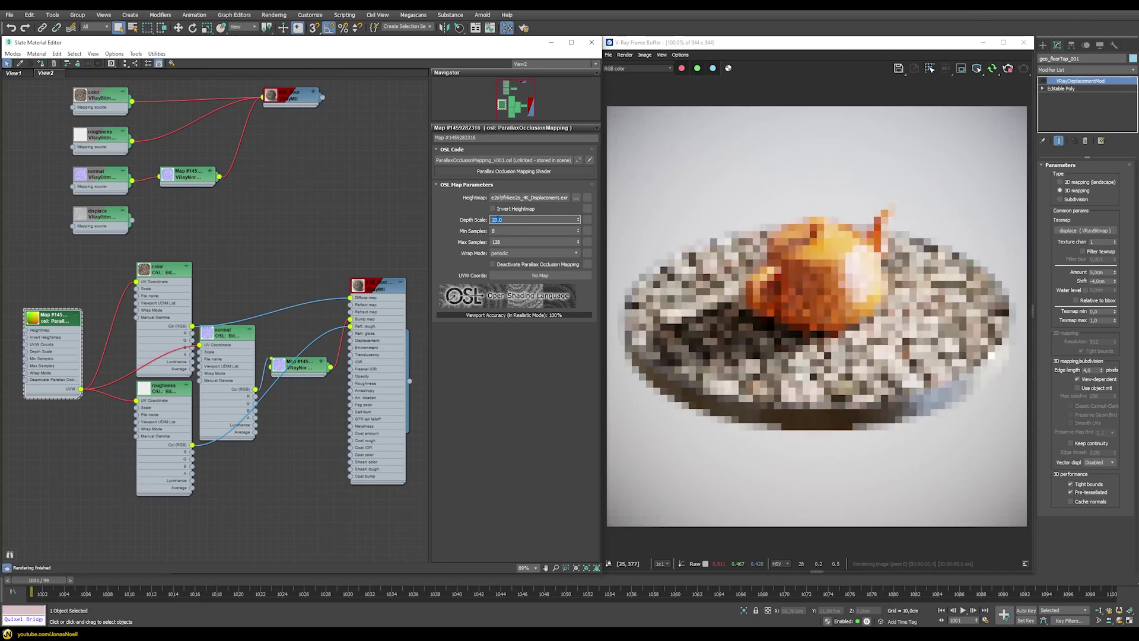
left_click(501, 240)
type("32")
key("Return")
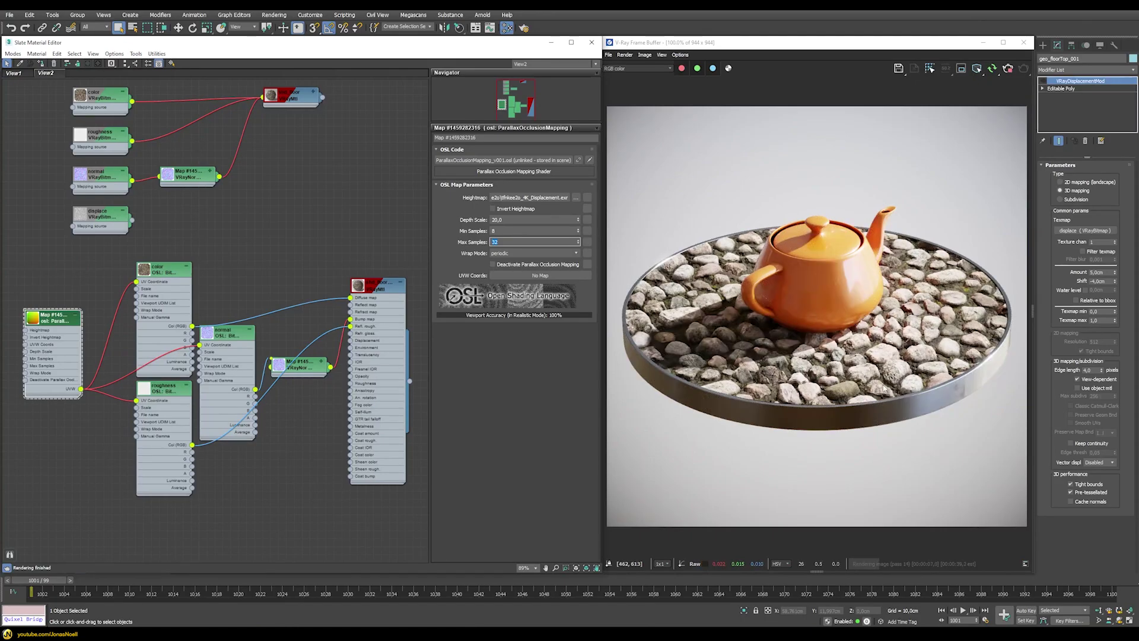
Step: Deactivate and reactivate parallax occlusion mapping to compare its effect, and examine the rendered cobblestones up close
left_click(516, 265)
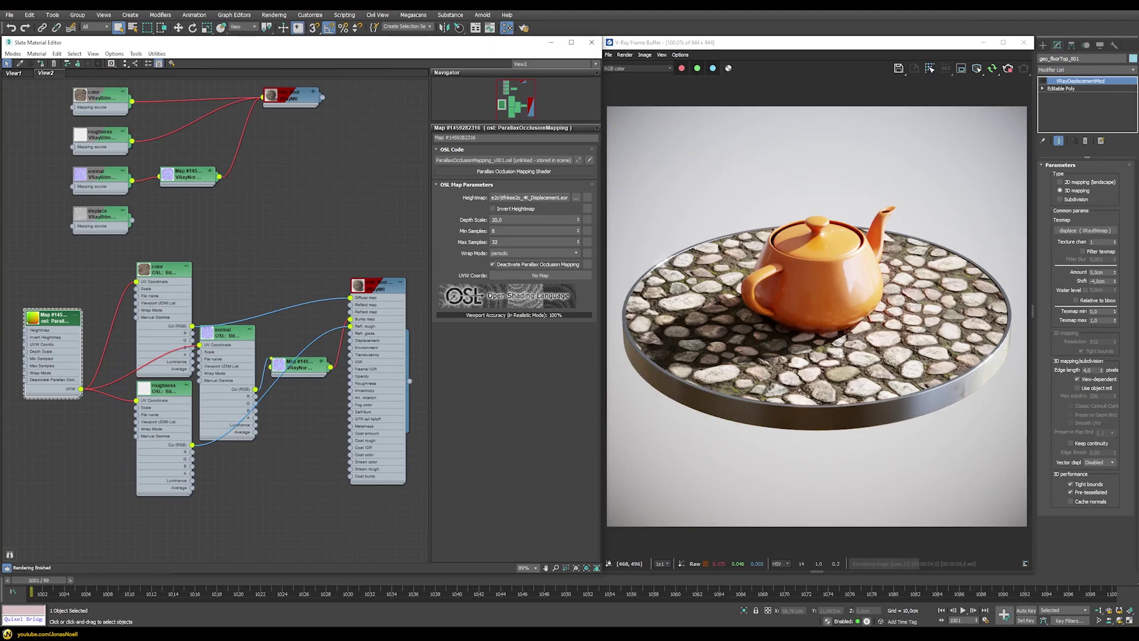
left_click(517, 265)
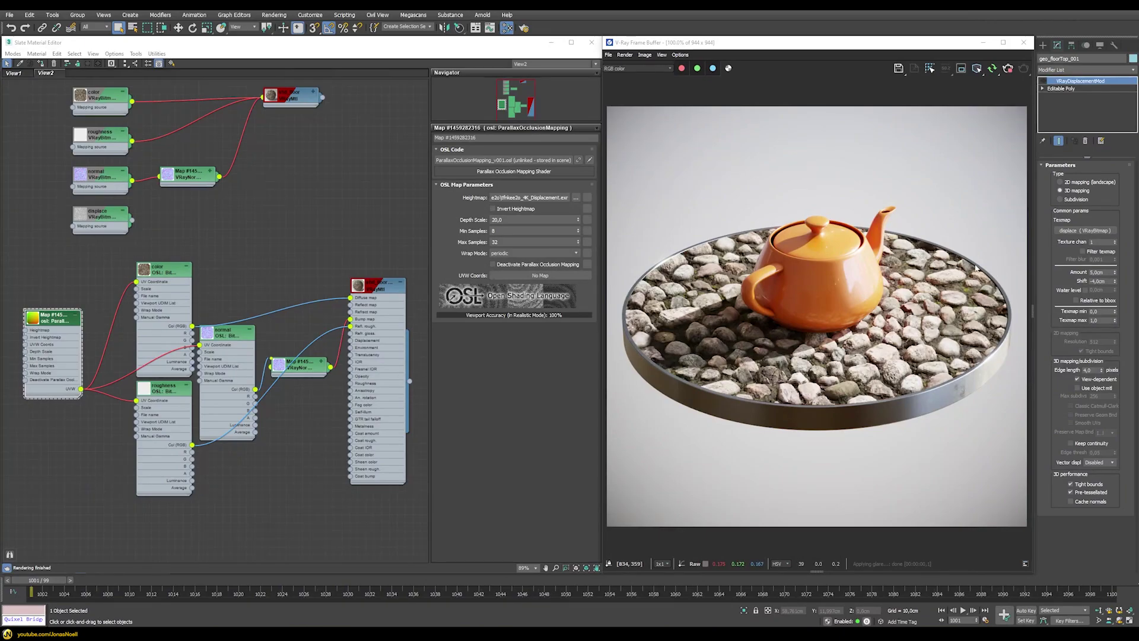
scroll(699, 243, "up", 1)
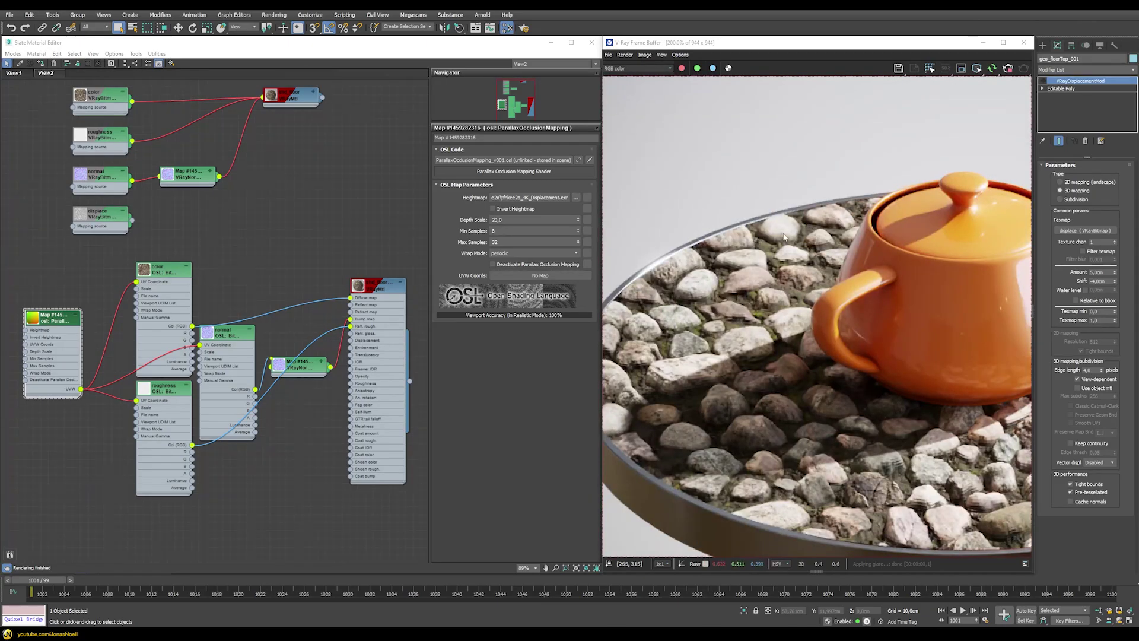
scroll(706, 305, "down", 1)
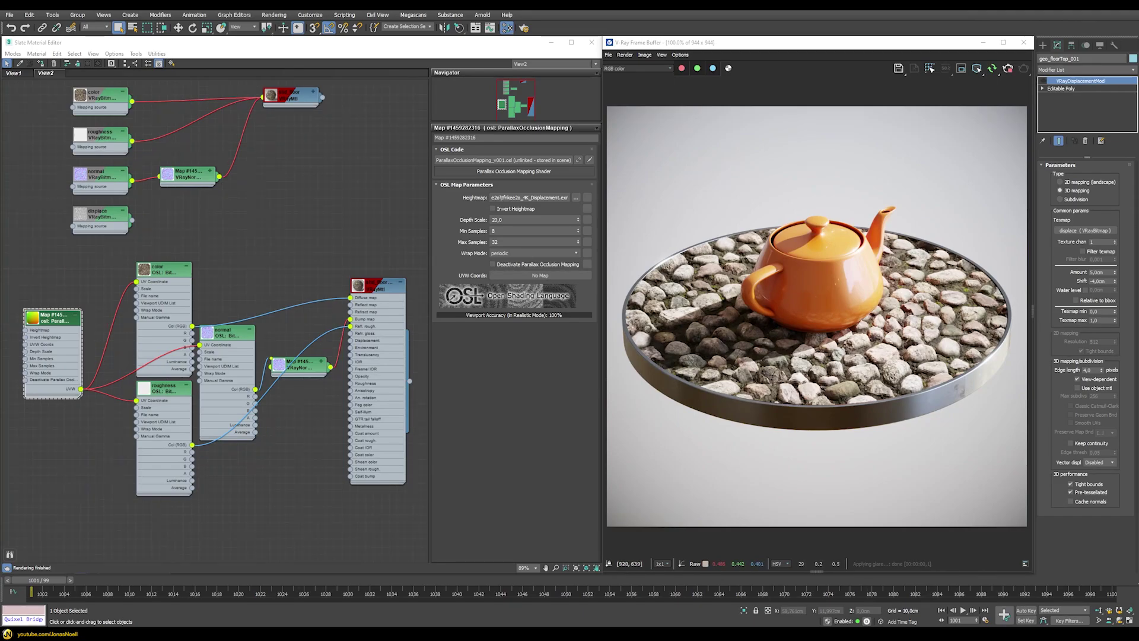
Step: Inspect the rendered stones in front of the teapot, set the parallax map's Max Samples to 54 and check the stones again
scroll(740, 373, "up", 1)
middle_click_drag(793, 378, 839, 409)
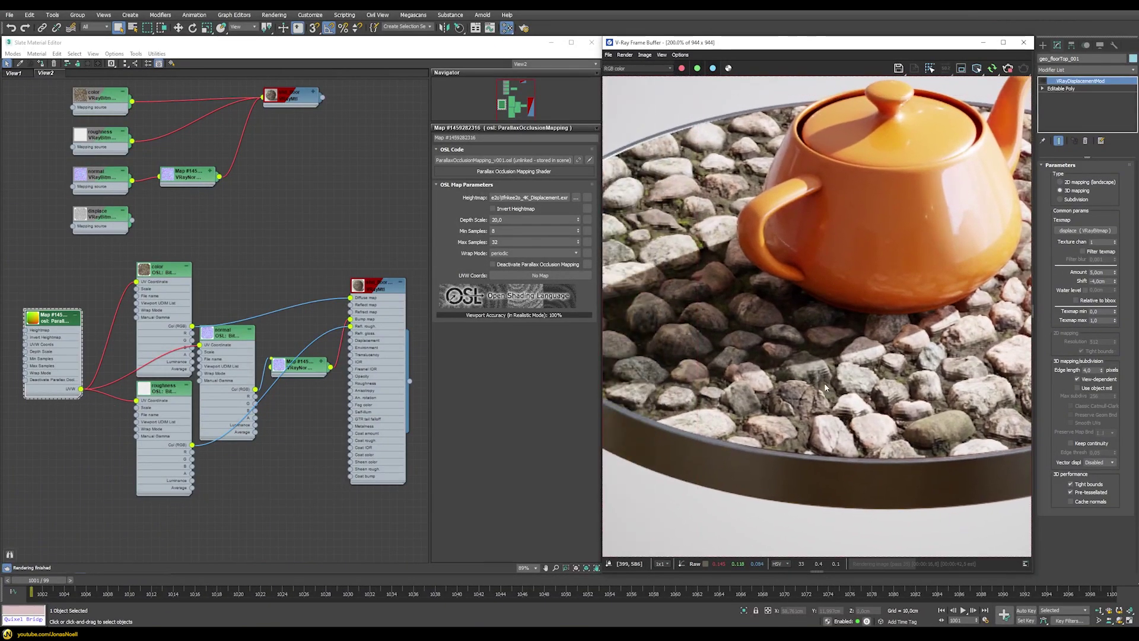
scroll(824, 382, "down", 1)
left_click(507, 240)
type("54")
key("Return")
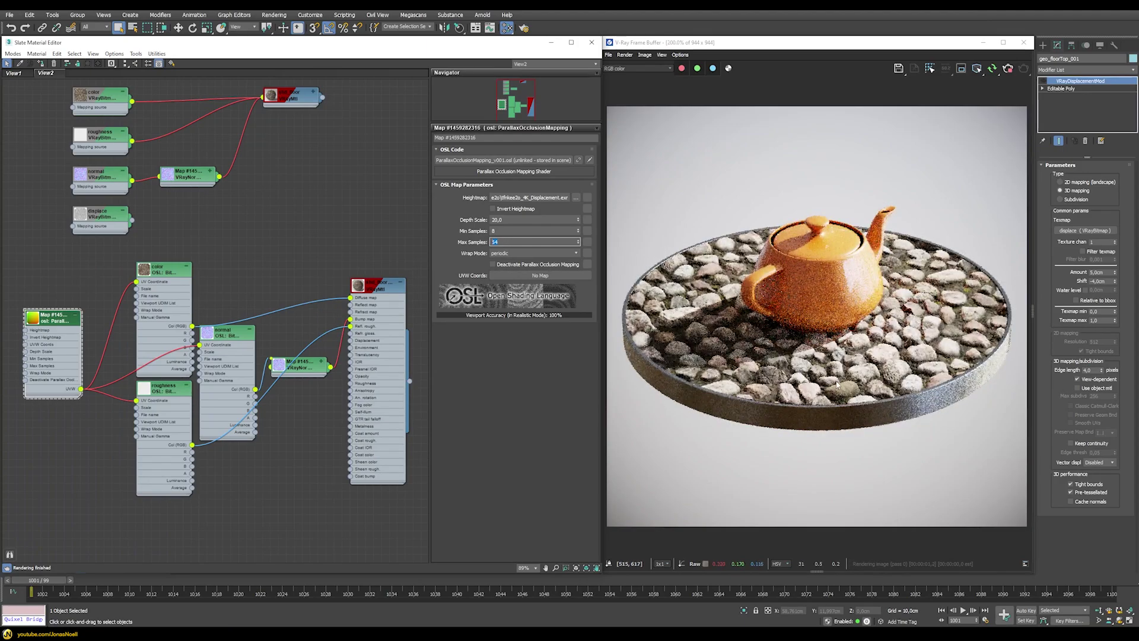
scroll(836, 384, "up", 1)
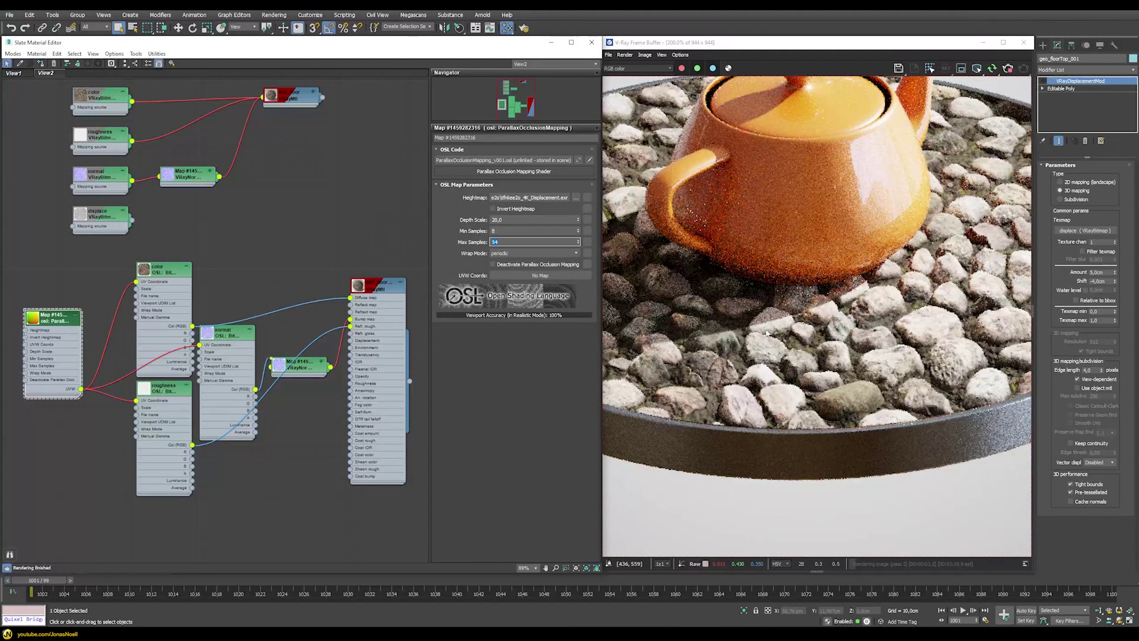
scroll(765, 329, "down", 1)
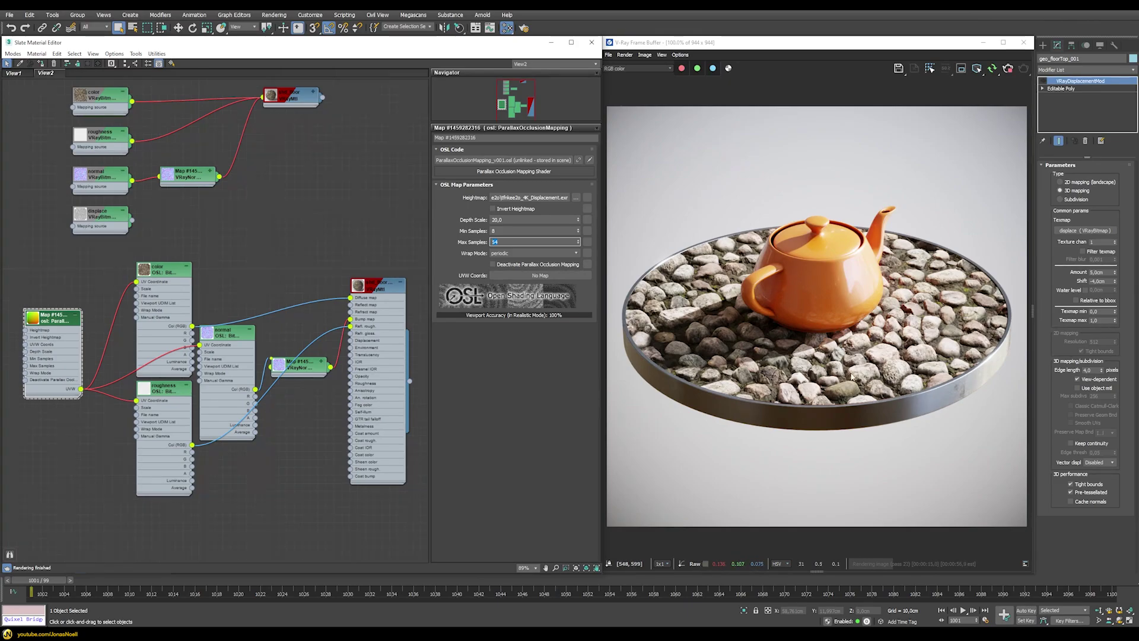
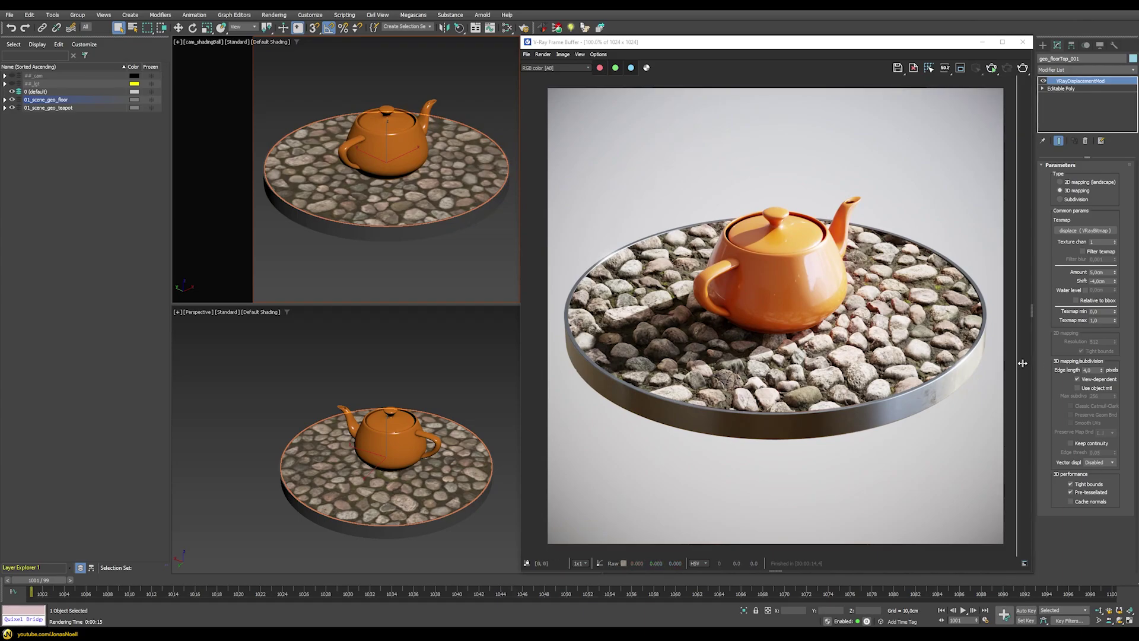
Step: Sweep the frame buffer's comparison divider across the teapot render to compare the two floor renders
left_click_drag(1017, 362, 563, 367)
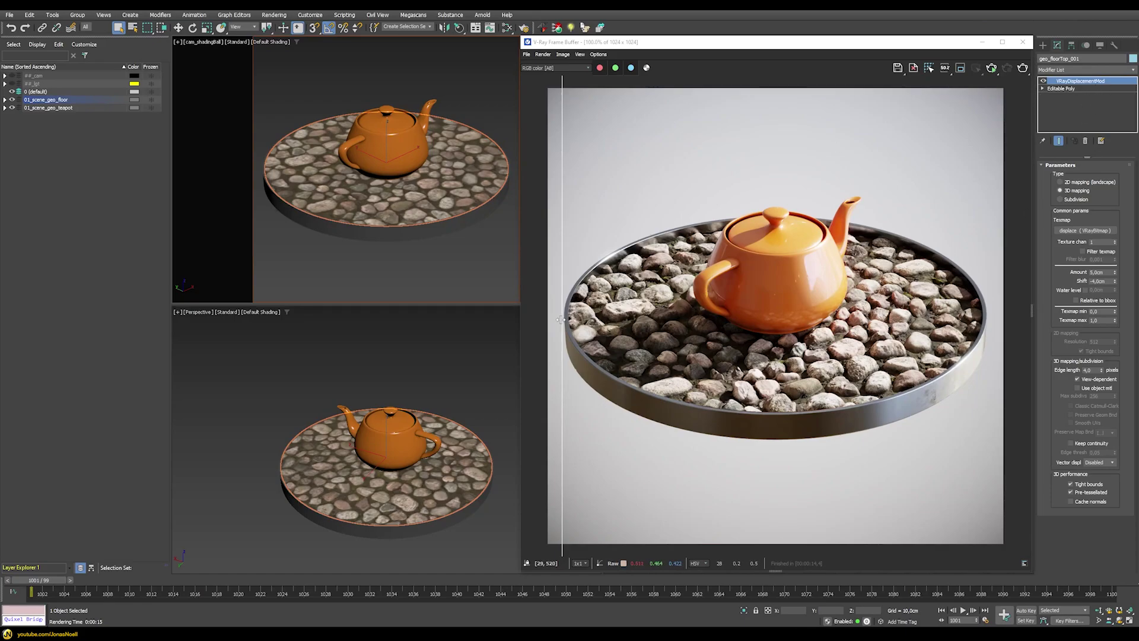
mouse_move(562, 319)
left_mouse_down()
mouse_move(990, 320)
mouse_move(561, 320)
mouse_move(579, 306)
mouse_move(1000, 314)
mouse_move(984, 325)
mouse_move(561, 325)
left_mouse_up()
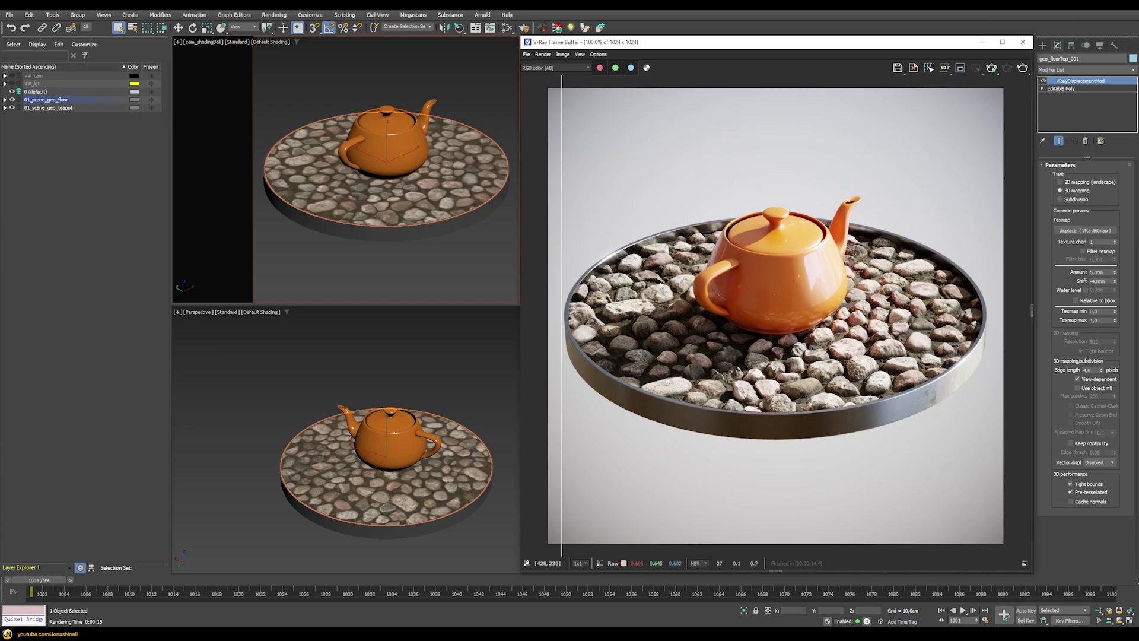